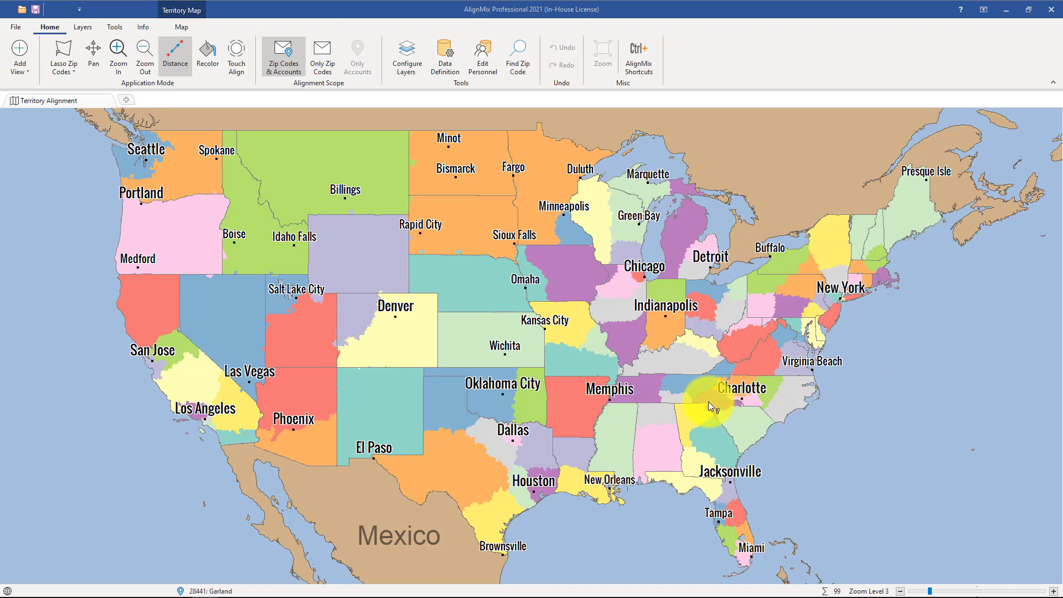
- Add a Districts map view and a Regions map view alongside the territory map
scroll(637, 394, up, 1)
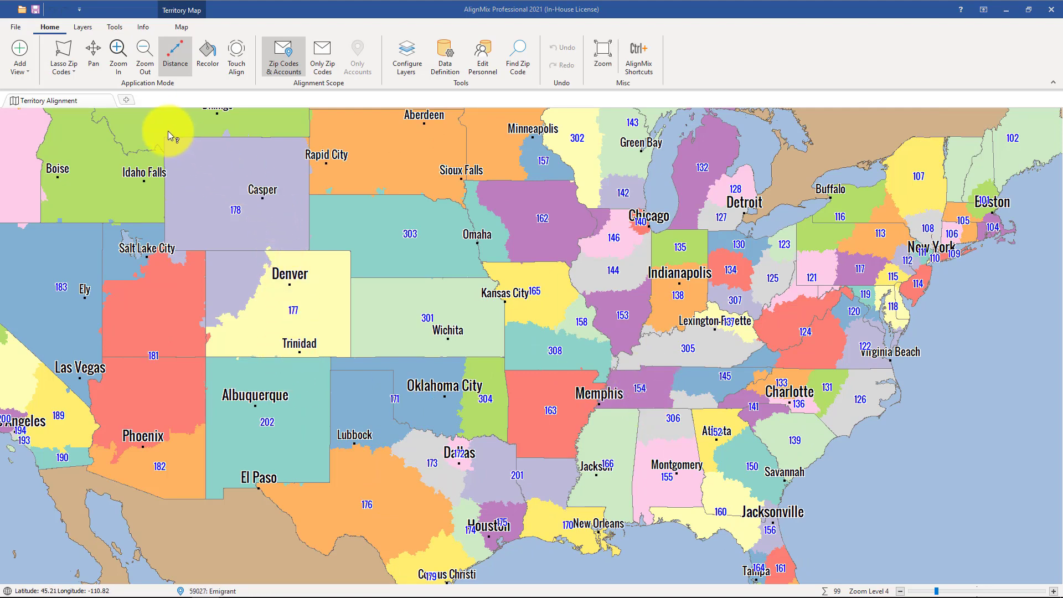
click(128, 100)
click(189, 181)
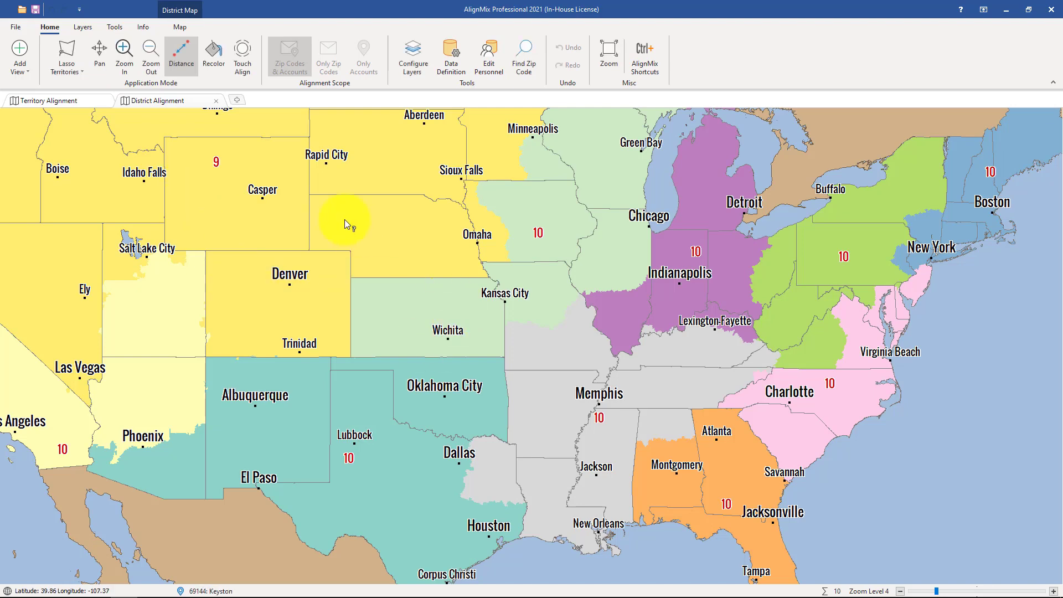
click(239, 101)
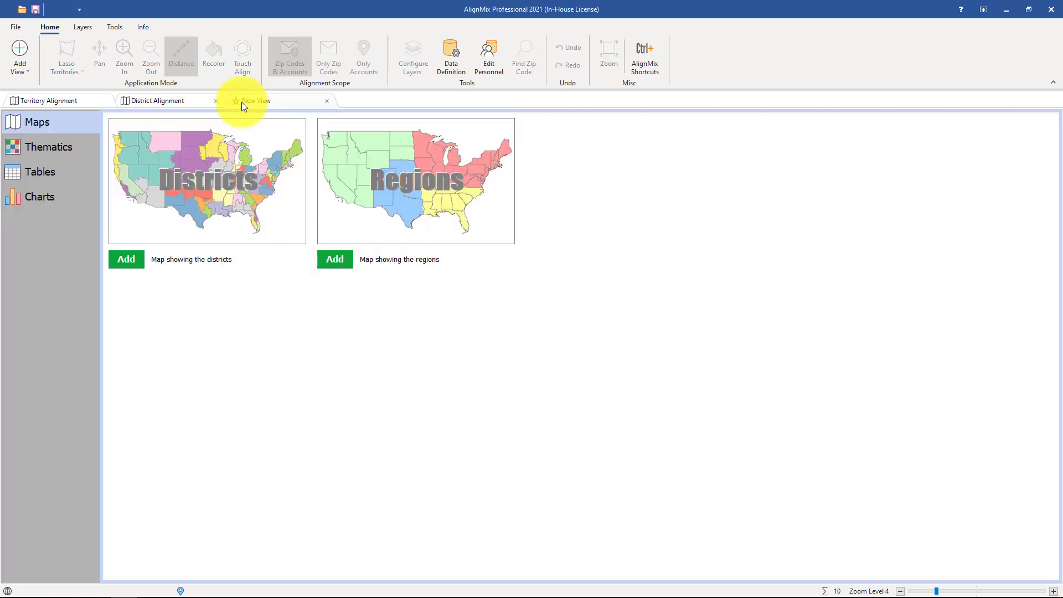
click(389, 197)
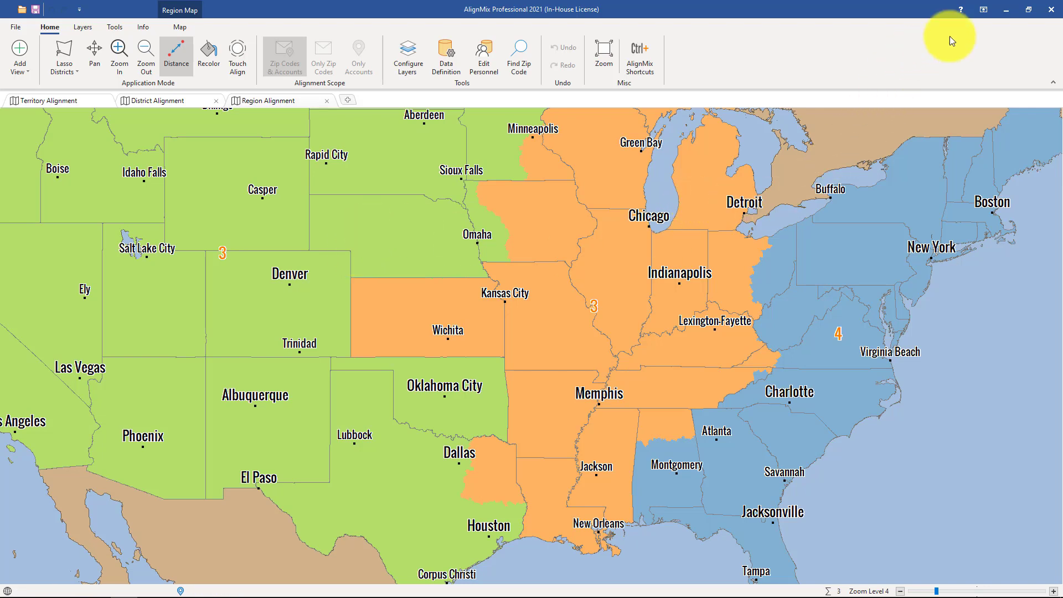
- Switch to the Excel workbook and examine the ID, Name and Job Title columns of the Personnel Roster sheet through its last row
click(1009, 14)
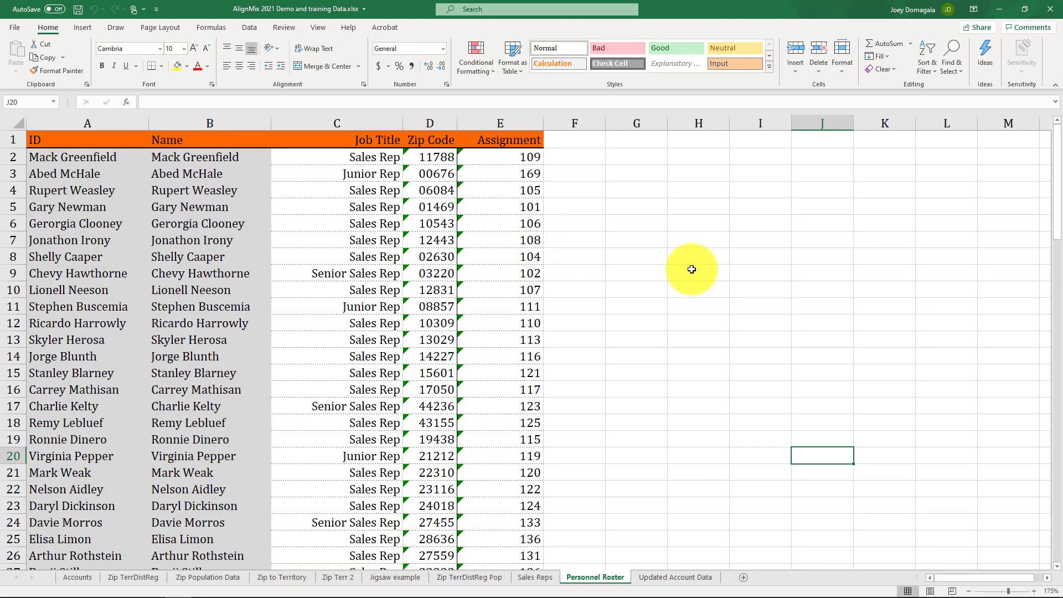
click(116, 124)
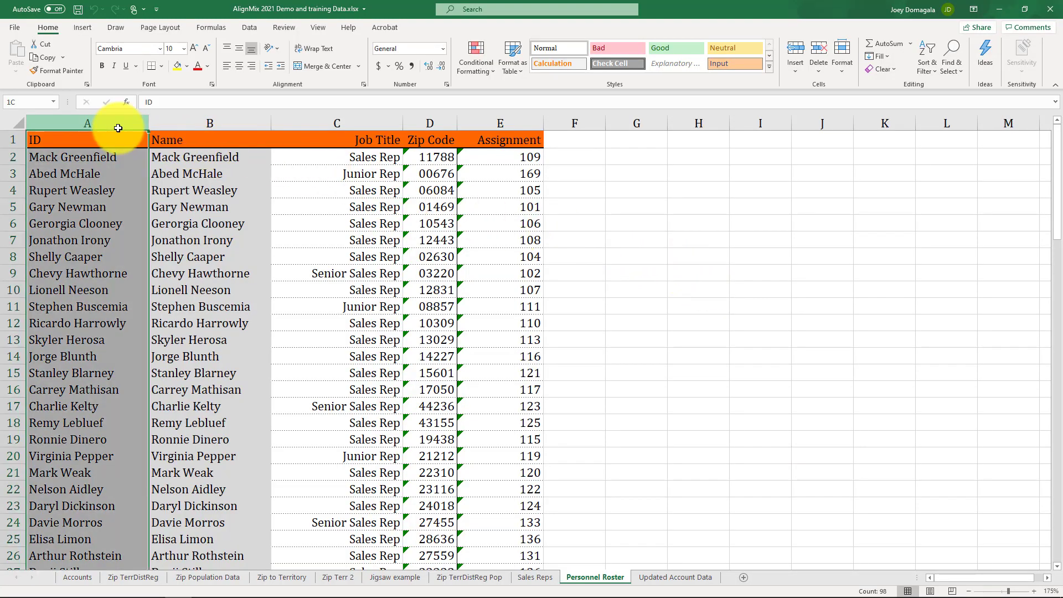
click(209, 122)
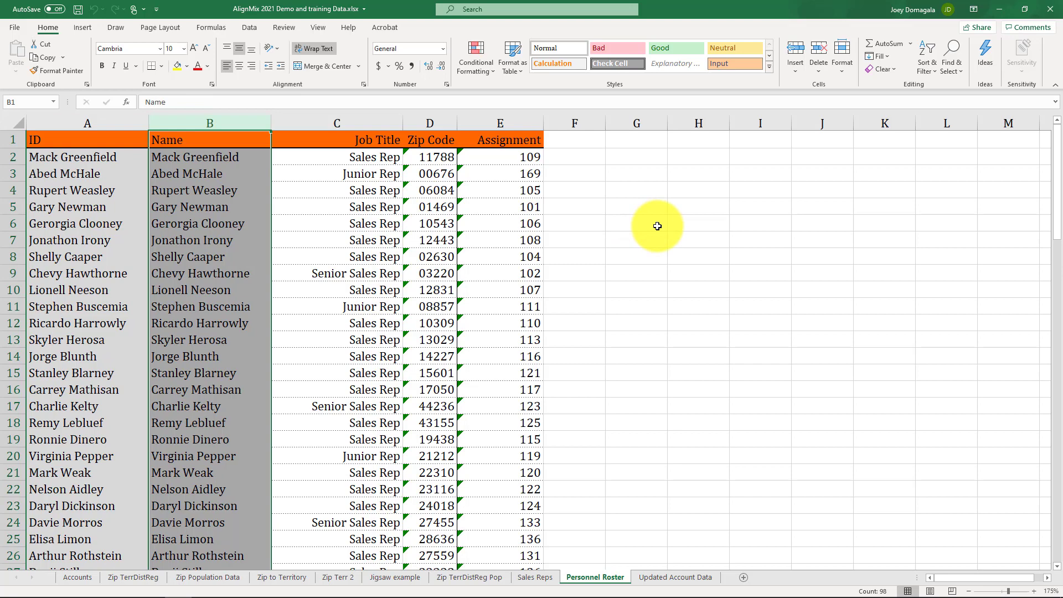
click(120, 122)
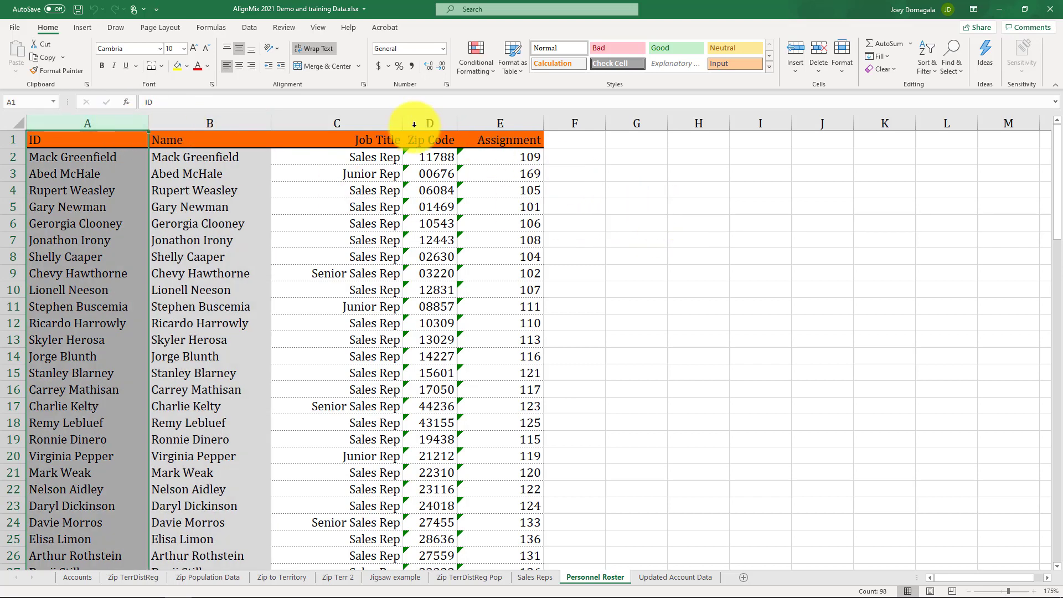
click(365, 120)
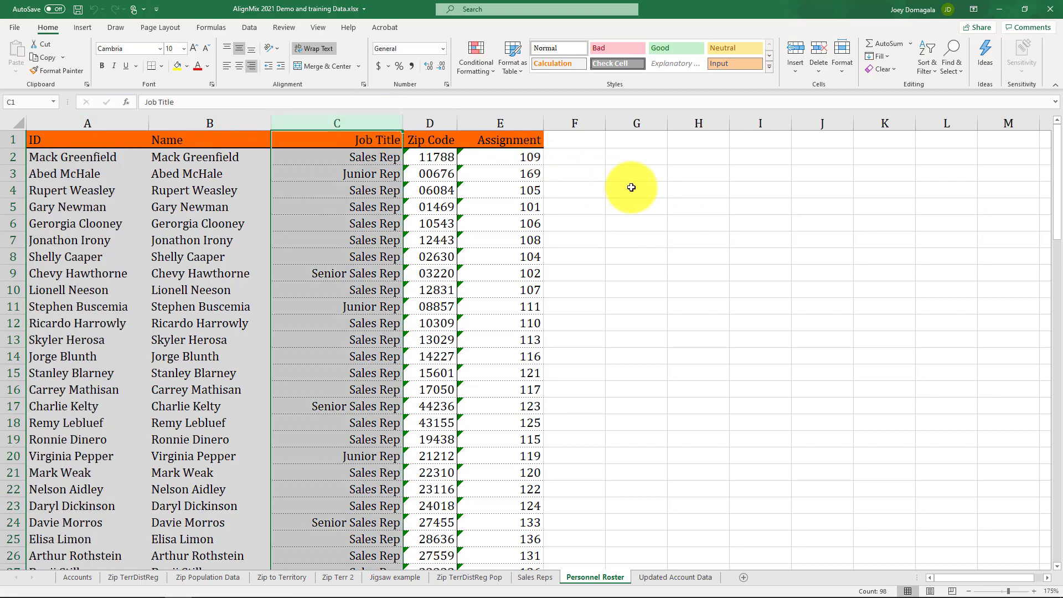
click(630, 188)
scroll(571, 197, down, 3)
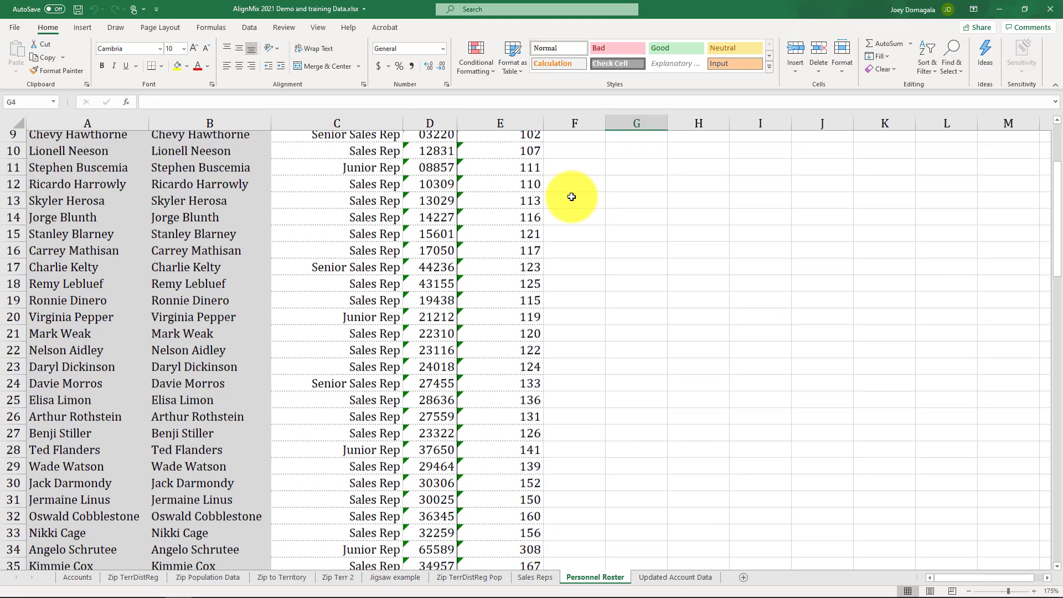
scroll(571, 197, down, 2)
scroll(571, 197, down, 2)
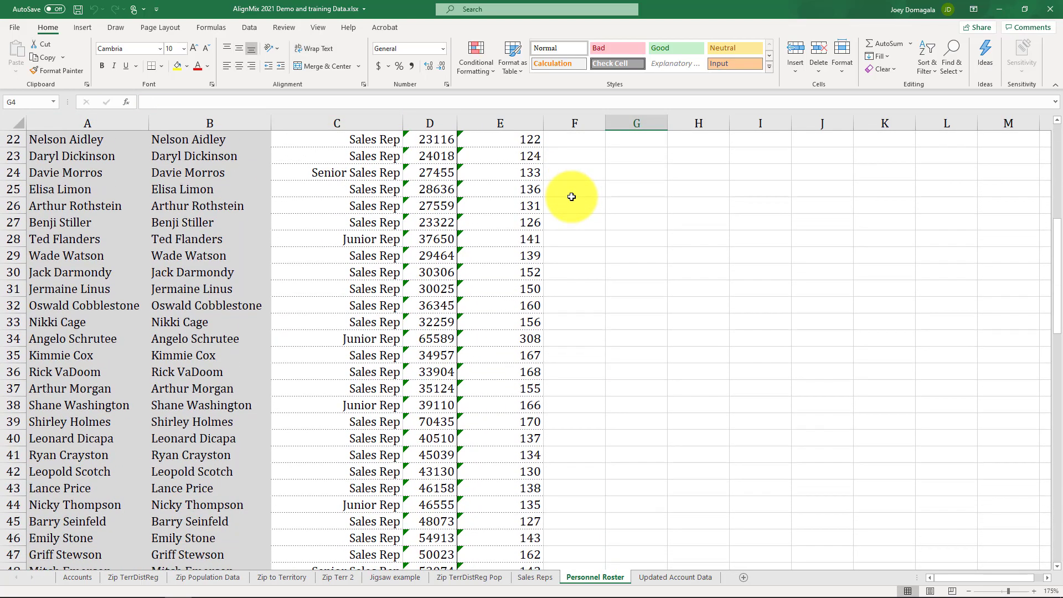
scroll(571, 196, down, 10)
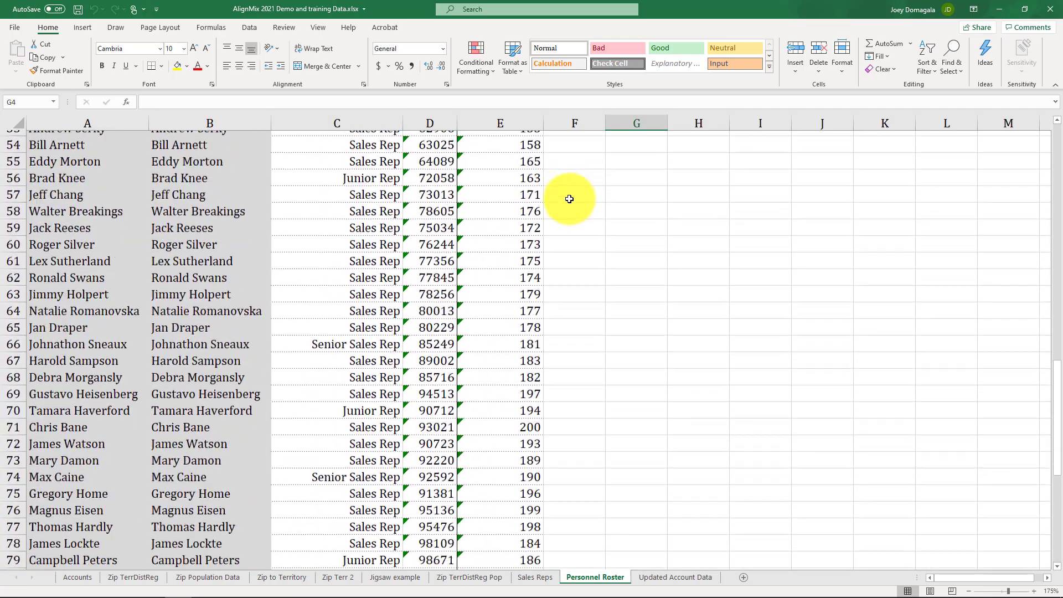
scroll(569, 198, down, 5)
scroll(569, 198, down, 2)
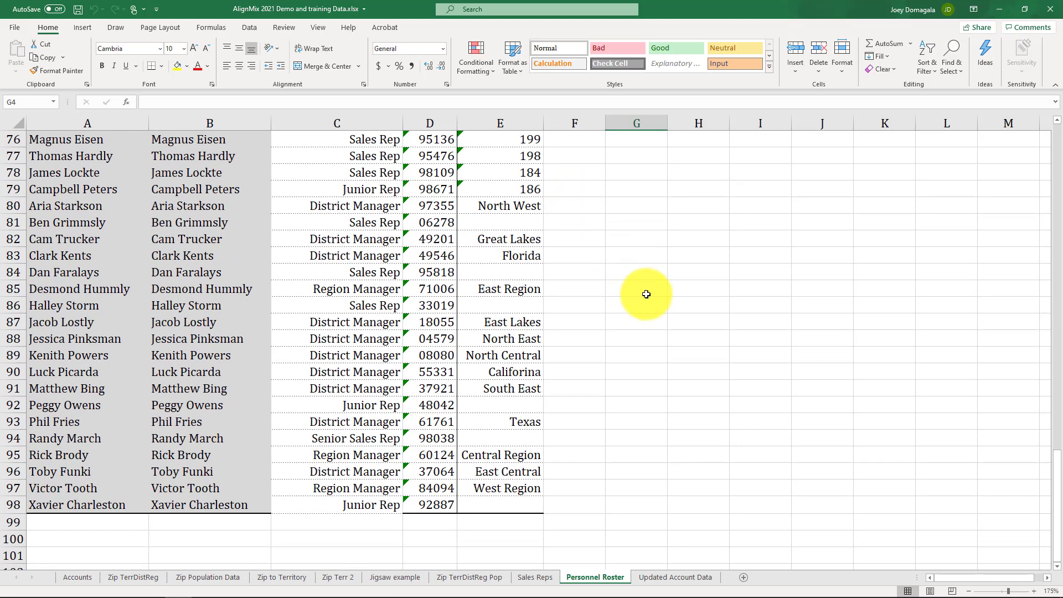
scroll(645, 296, up, 20)
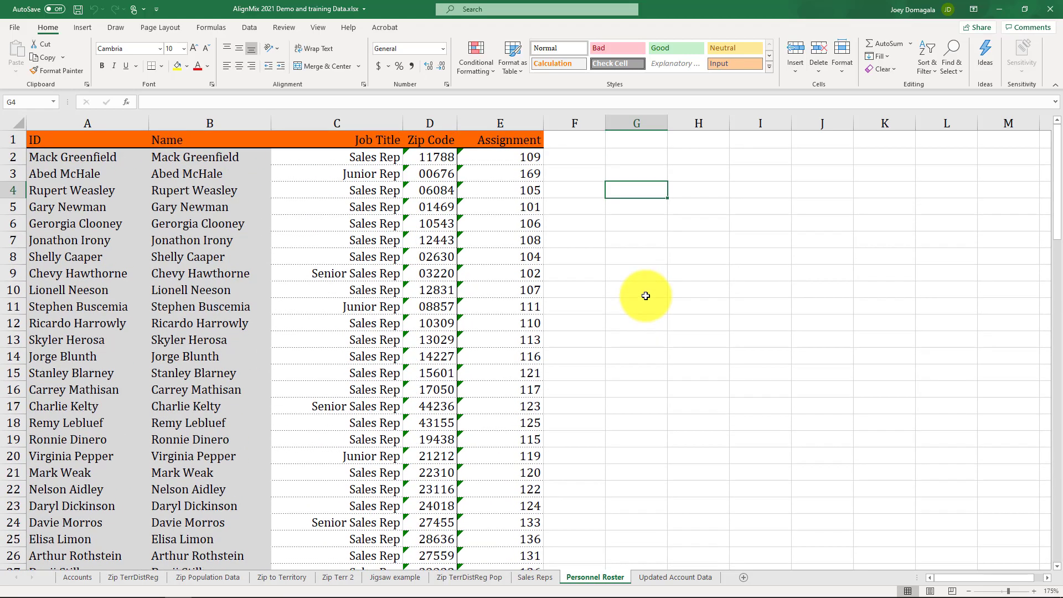
- Examine the roster's Zip Code and Assignment columns, including the assignments of district and region managers
click(445, 123)
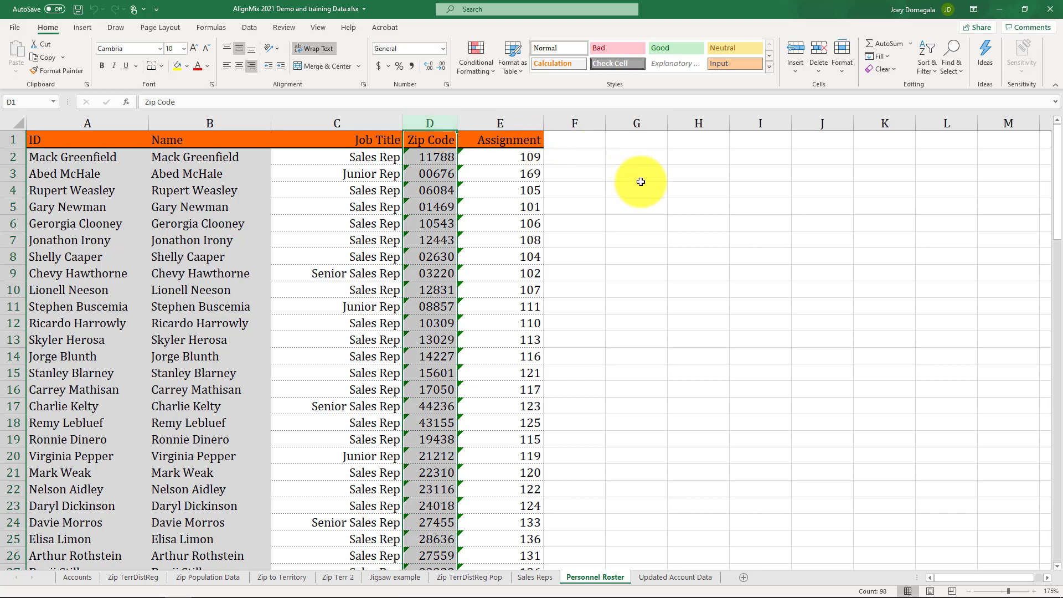
click(533, 123)
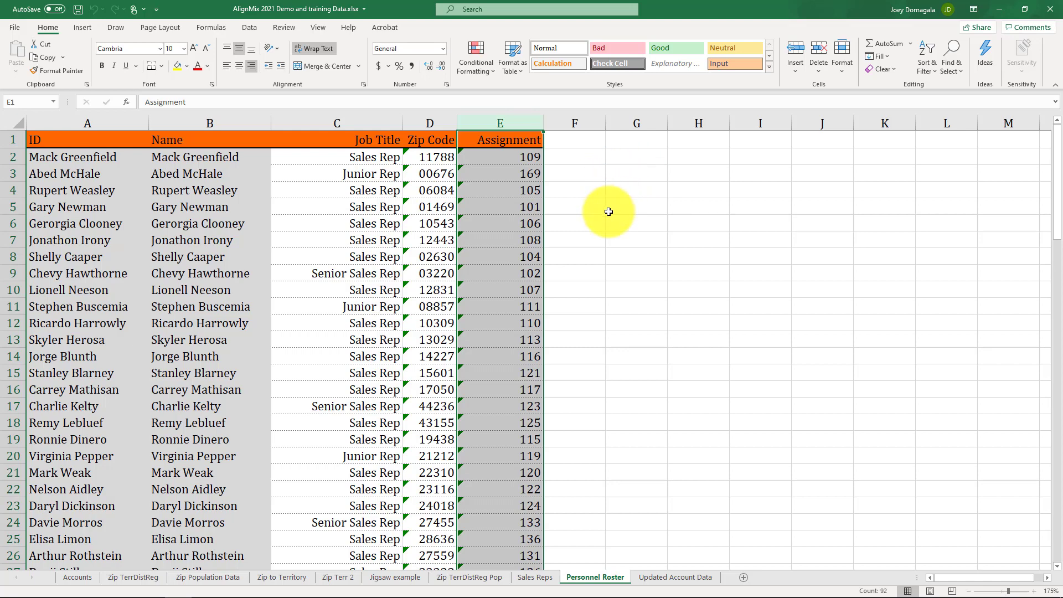
scroll(608, 212, down, 9)
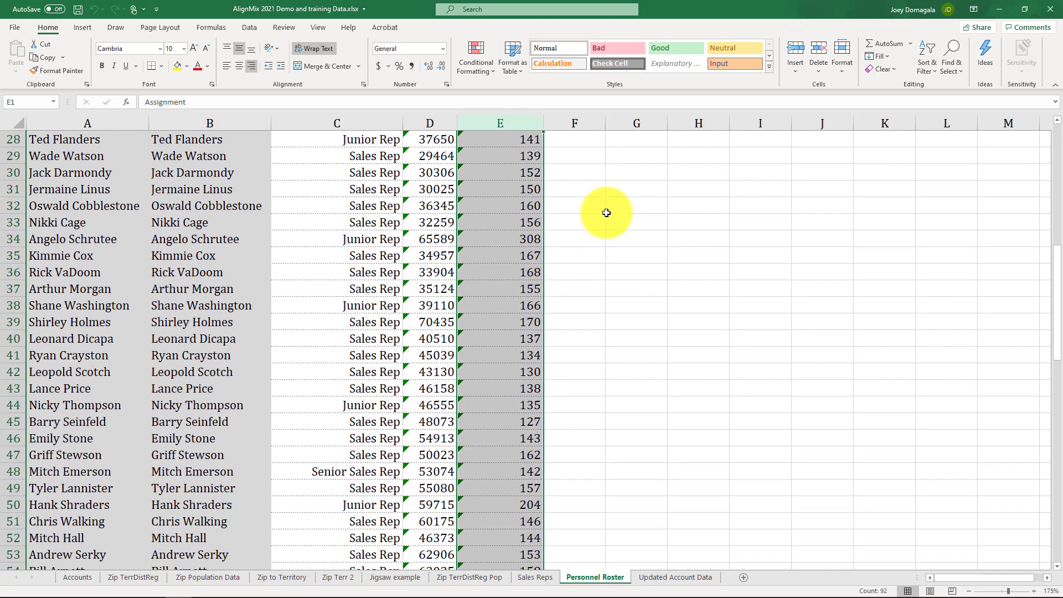
scroll(606, 212, down, 6)
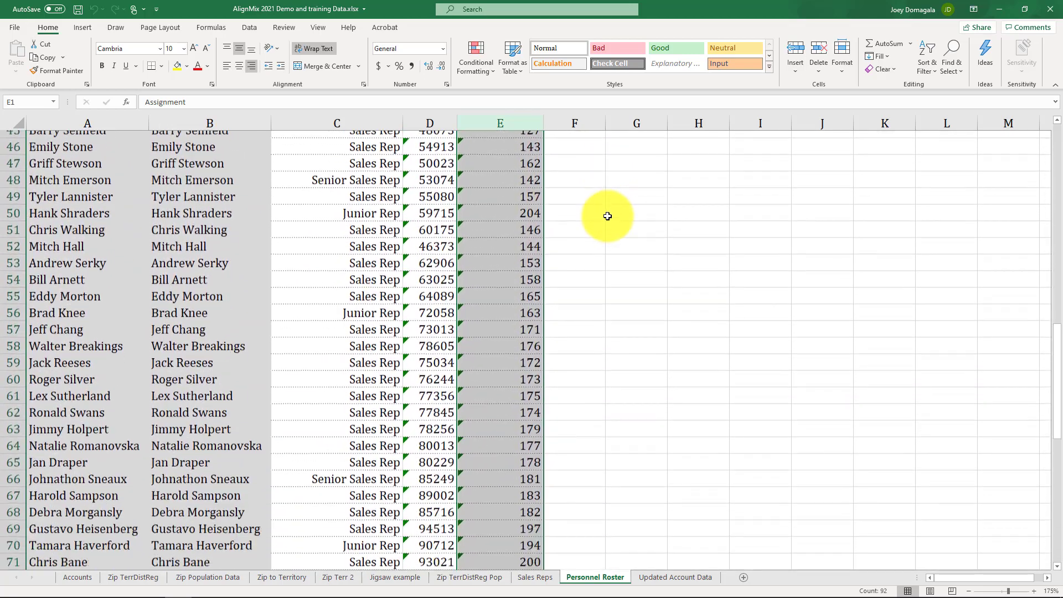
scroll(607, 216, down, 8)
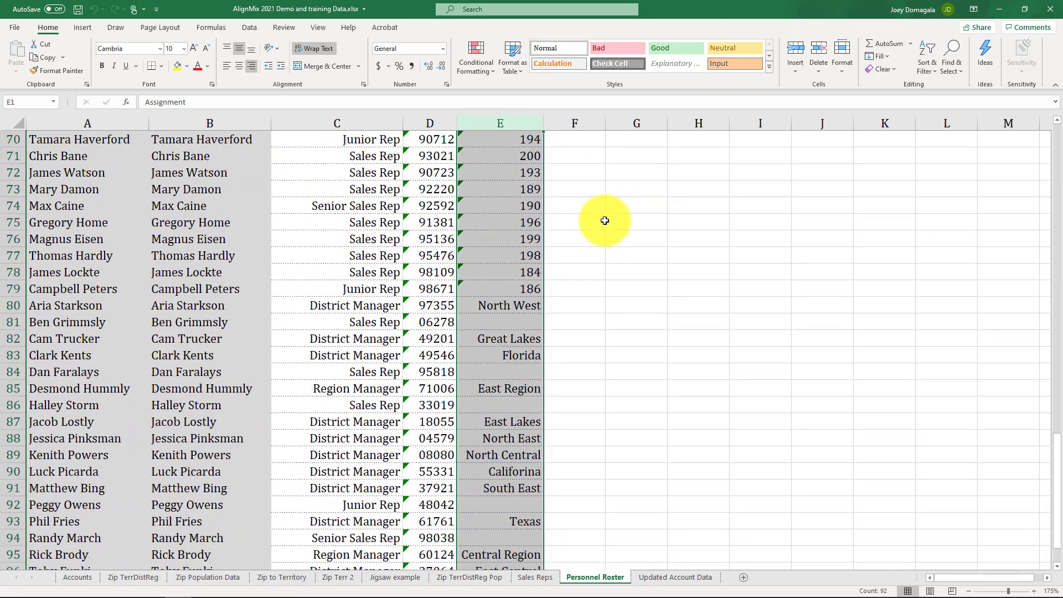
click(516, 388)
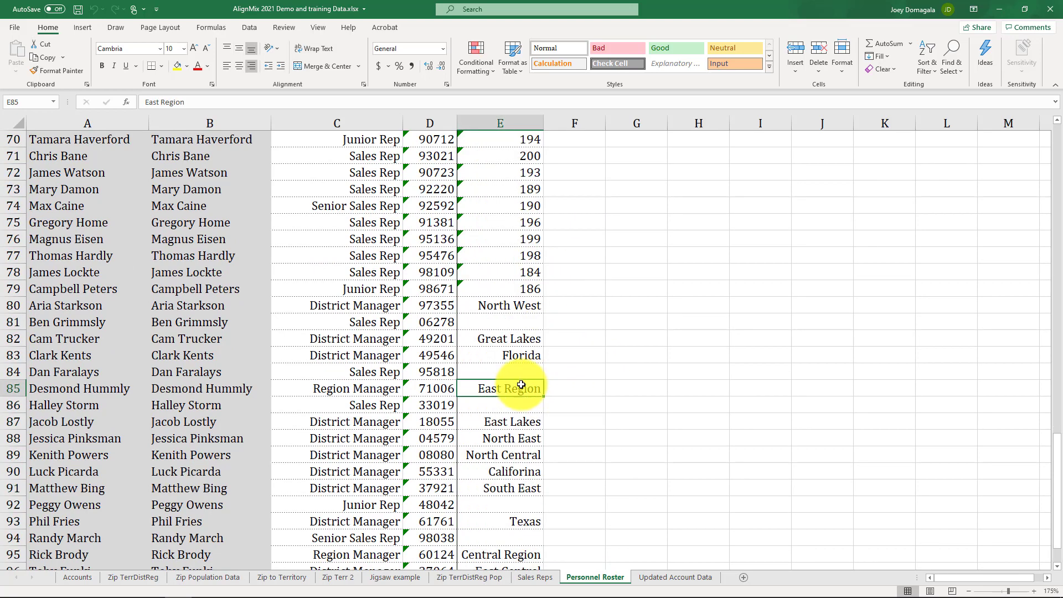
scroll(565, 368, up, 20)
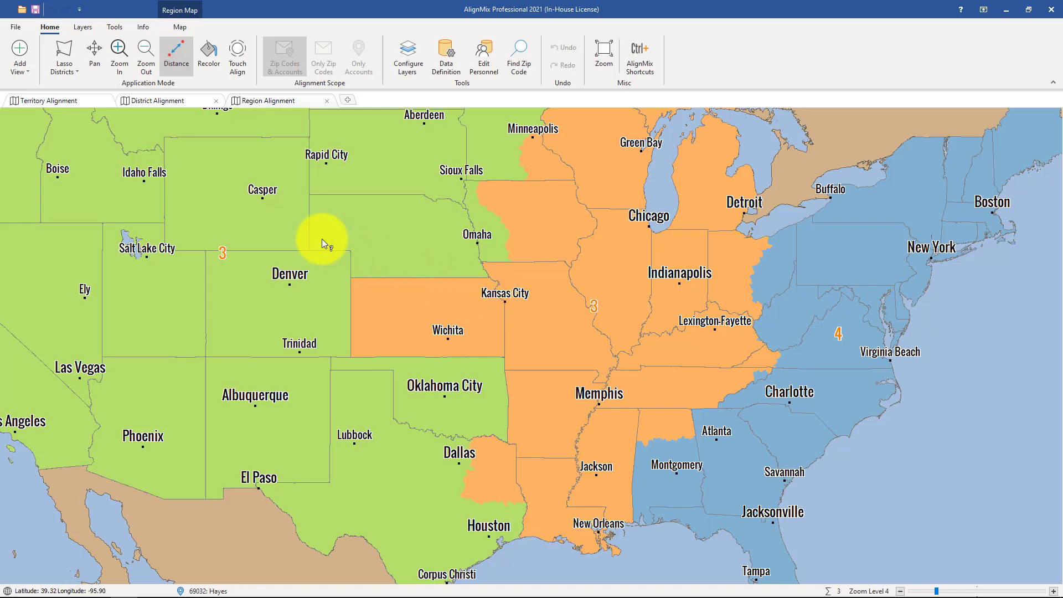
- Switch back to AlignMix and start a data import from the file AlignMix 2021 Demo and training Data.xlsx
click(15, 27)
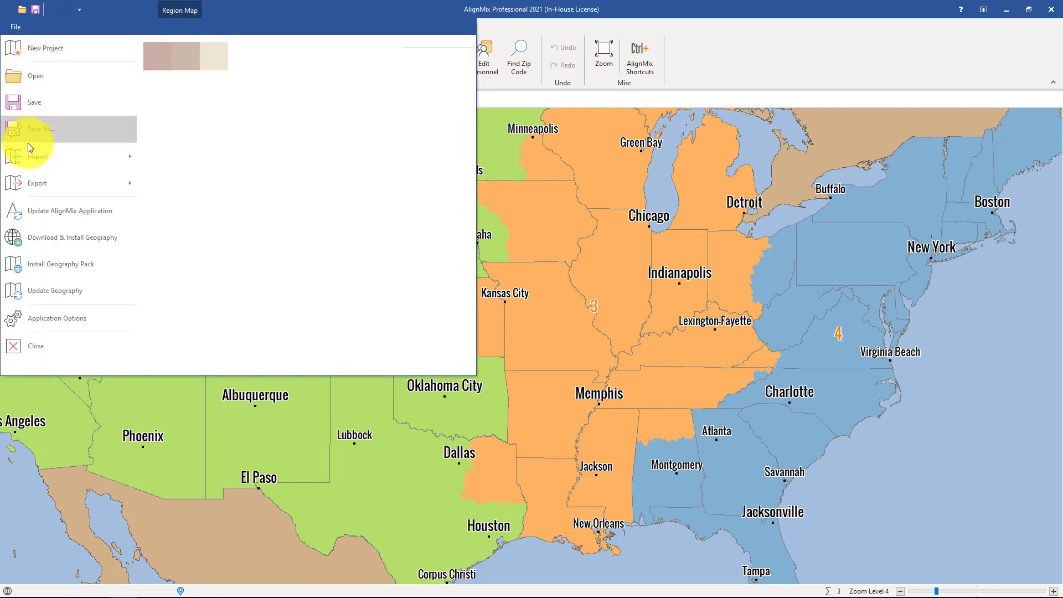
mouse_move(35, 155)
click(210, 65)
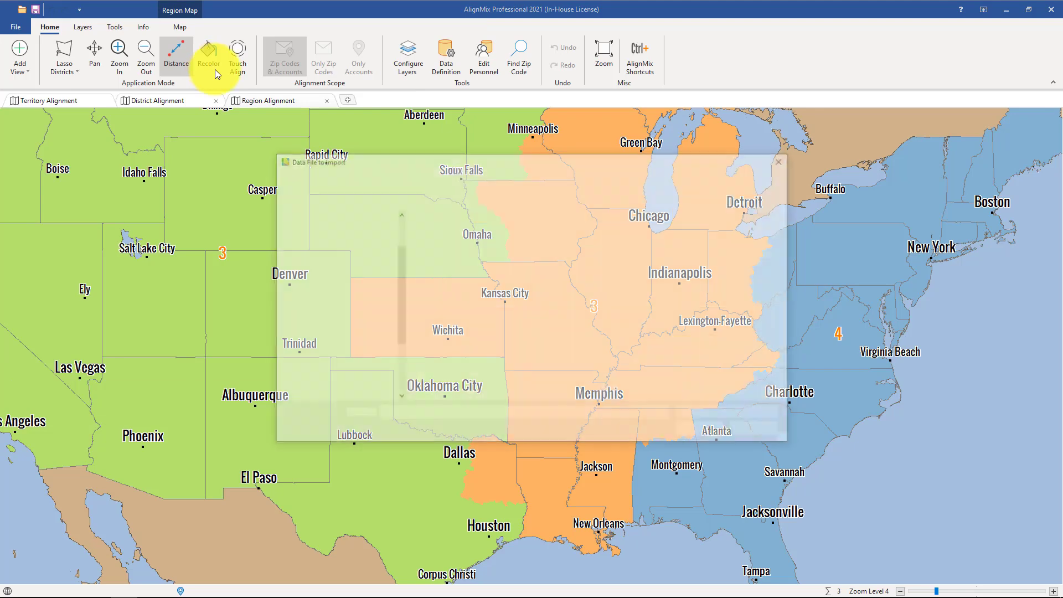
click(471, 310)
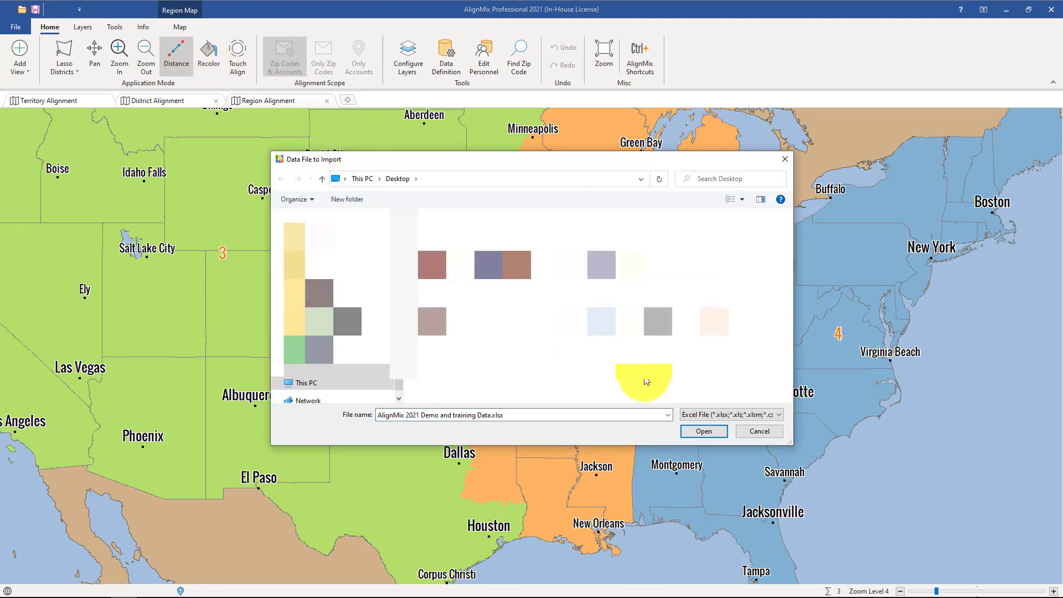
click(703, 431)
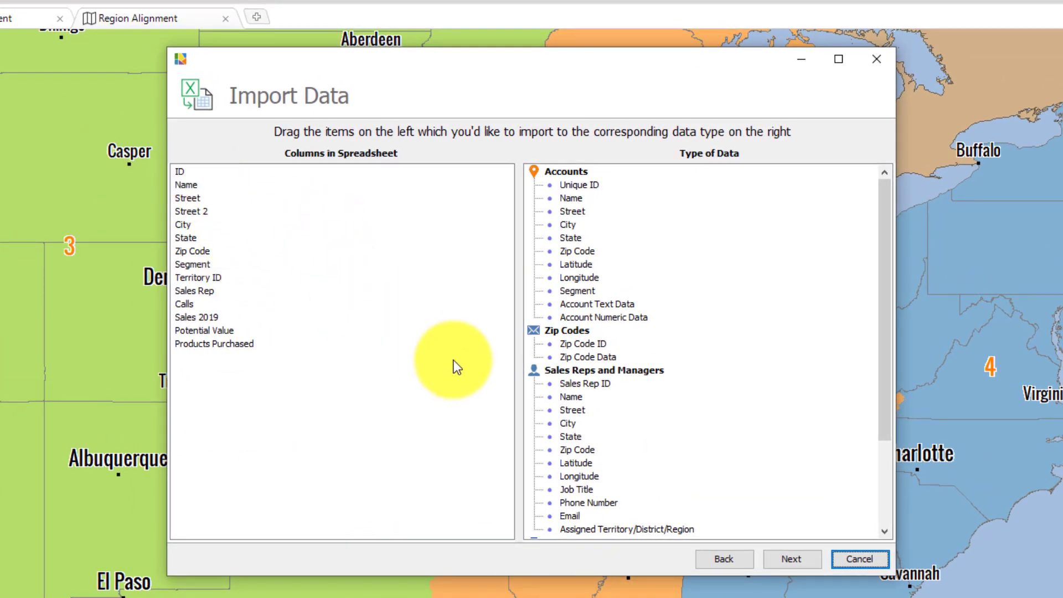
- Return to the worksheet selection and choose the Personnel Roster sheet as the import source, with row 1 as header
click(746, 563)
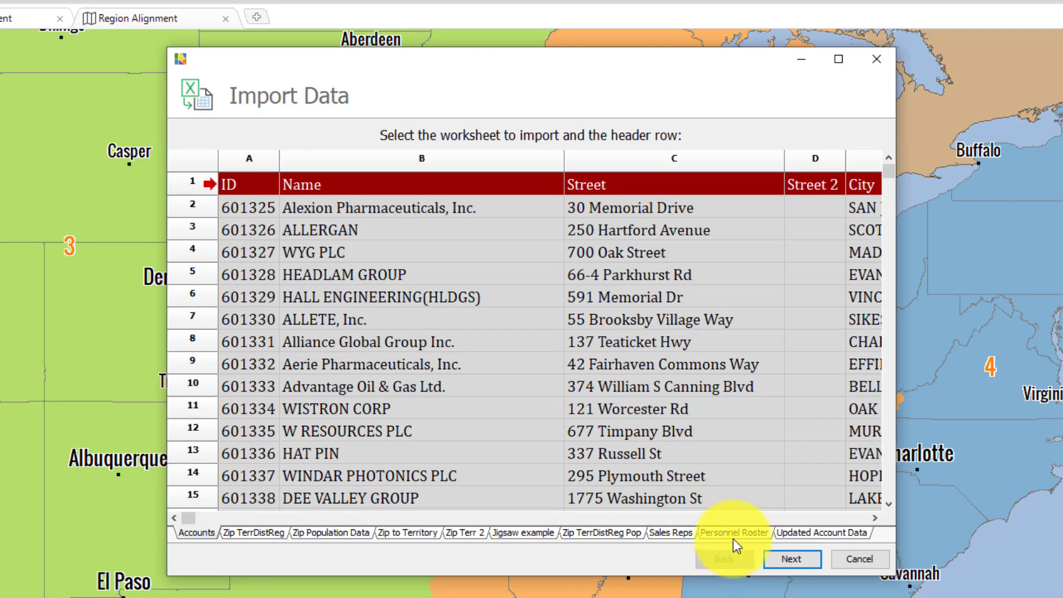
click(734, 533)
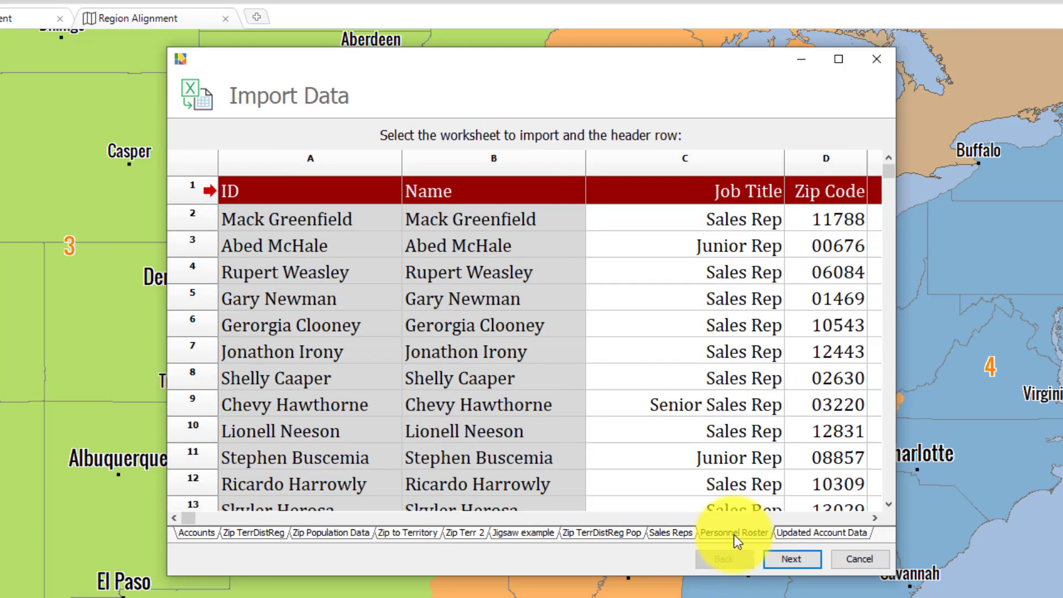
click(790, 559)
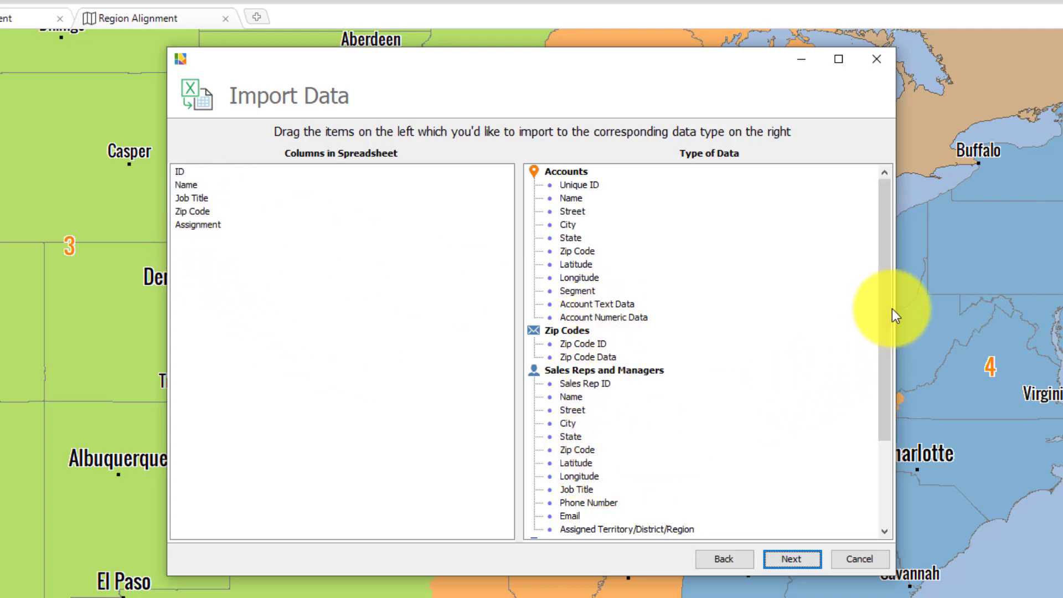
- Under Sales Reps and Managers, map ID to Sales Rep ID, Name, Job Title and Zip Code to their namesakes, and Assignment to Assigned Territory/District/Region
drag(882, 297, 875, 396)
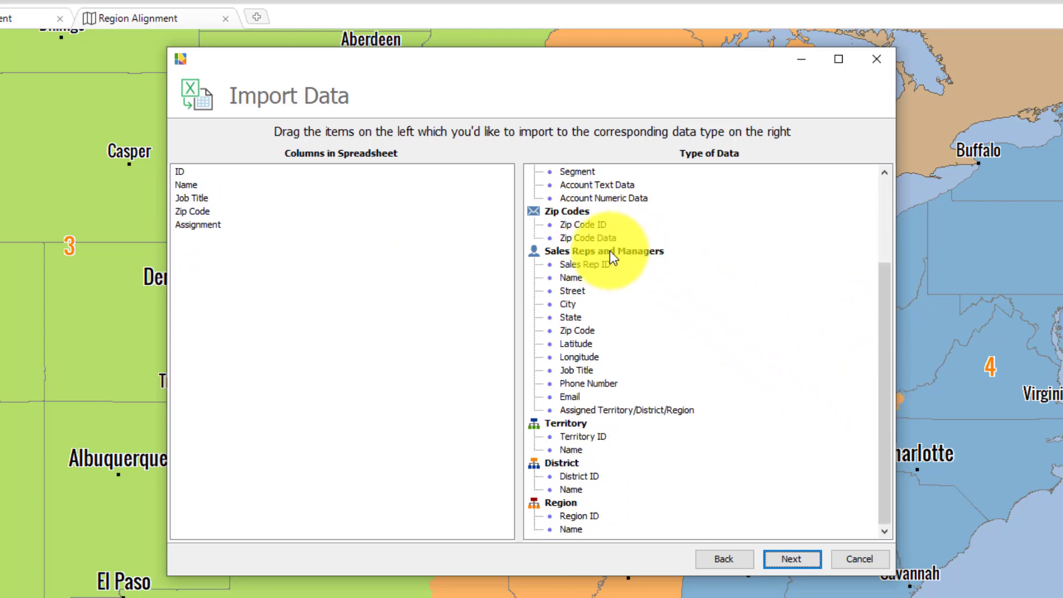
drag(172, 172, 582, 275)
drag(193, 172, 572, 277)
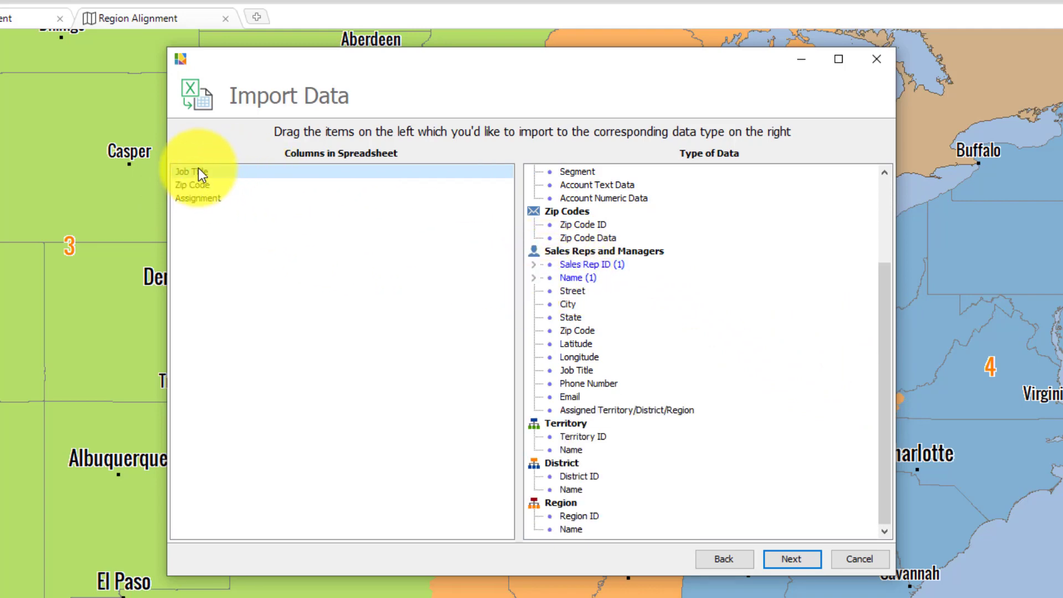
drag(198, 173, 626, 378)
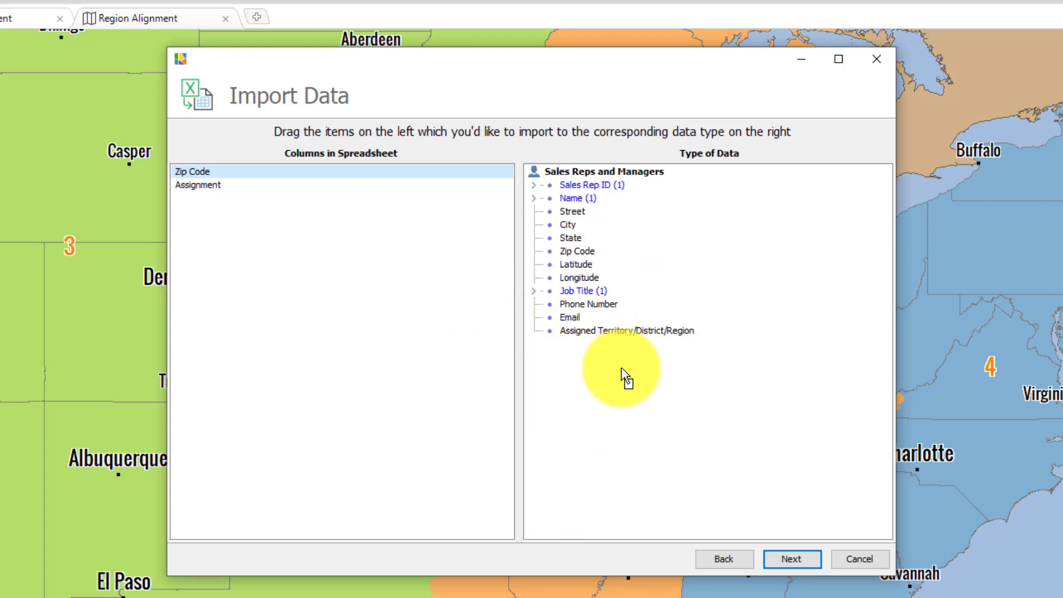
drag(200, 170, 633, 334)
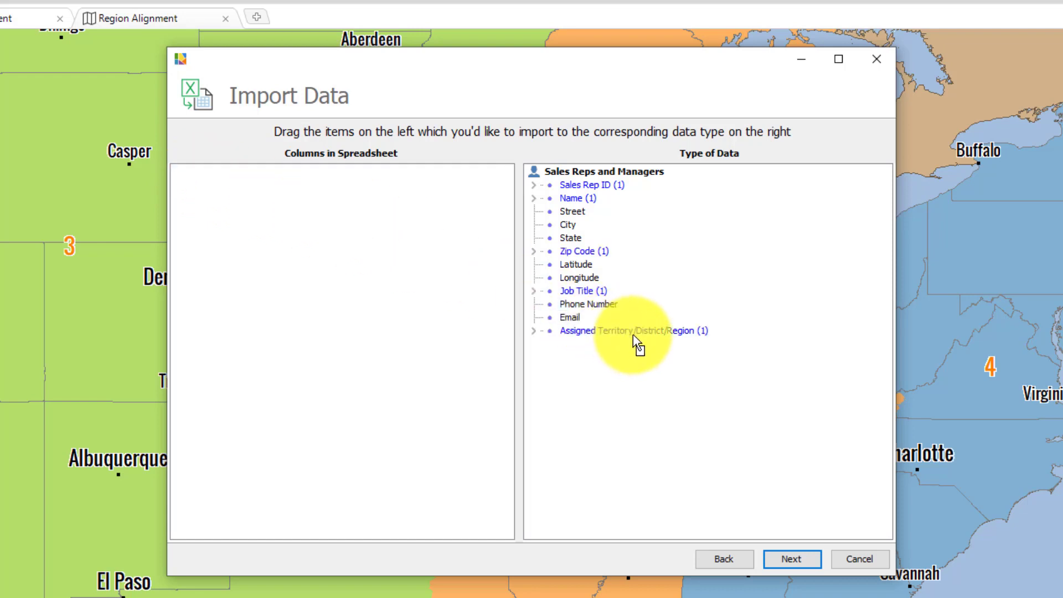
click(795, 560)
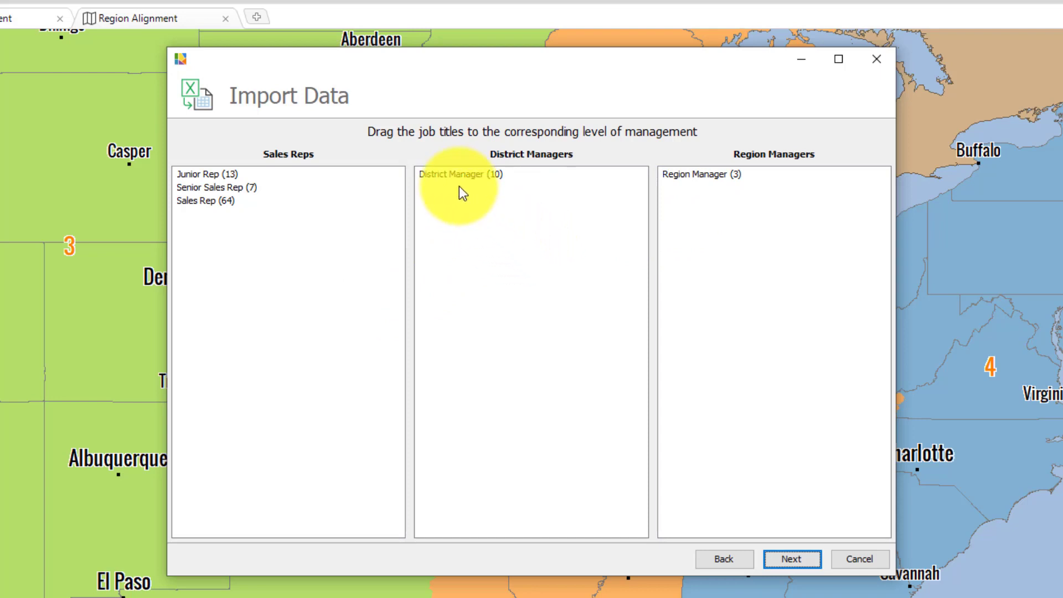
- Swap the District Manager and Senior Sales Rep titles between the Sales Reps and District Managers levels and return them to their original levels
drag(458, 187, 223, 227)
drag(212, 188, 505, 225)
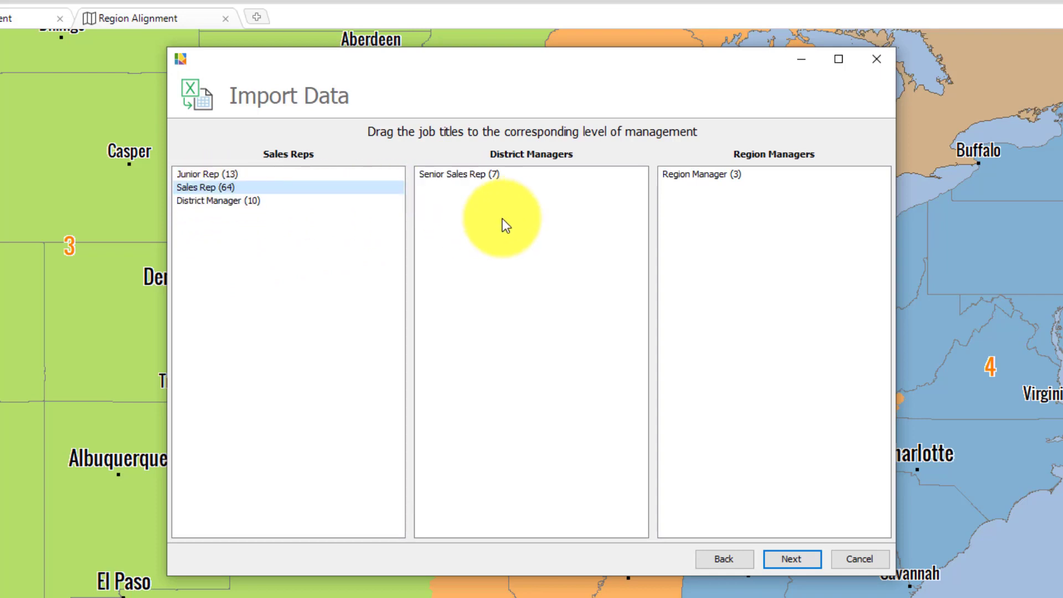
mouse_move(483, 177)
mouse_down()
mouse_move(248, 264)
mouse_move(218, 216)
mouse_move(483, 192)
mouse_up()
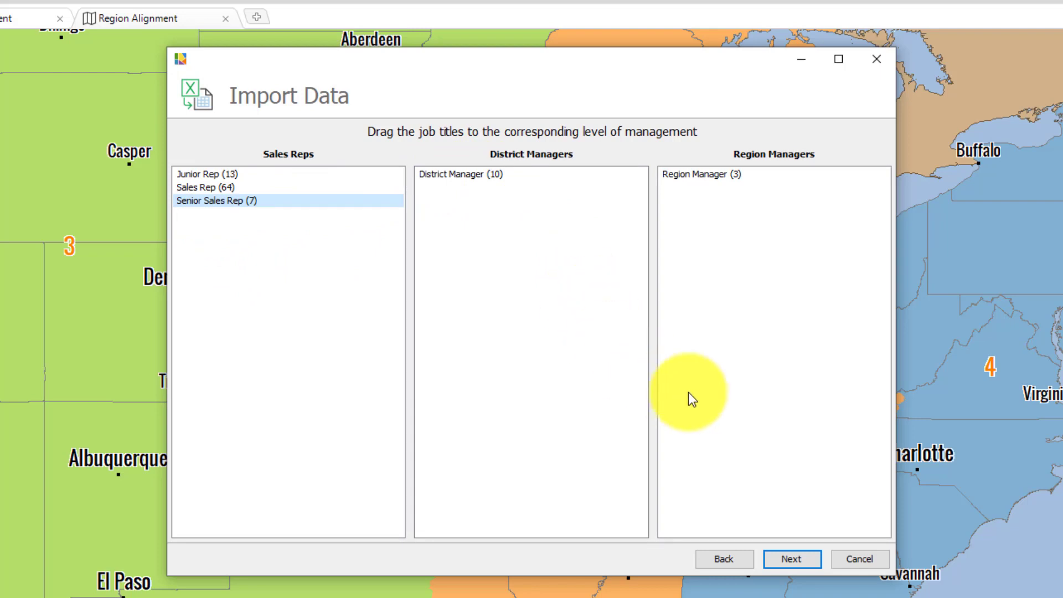
- Accept the job title levels, run the personnel roster import and finish the import wizard
click(794, 557)
click(794, 558)
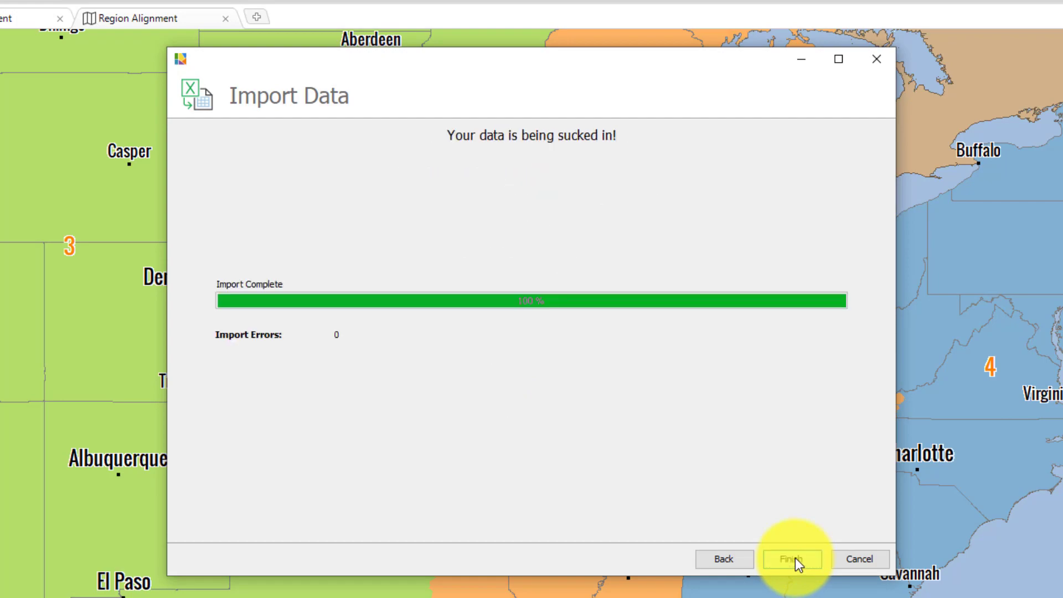
click(794, 558)
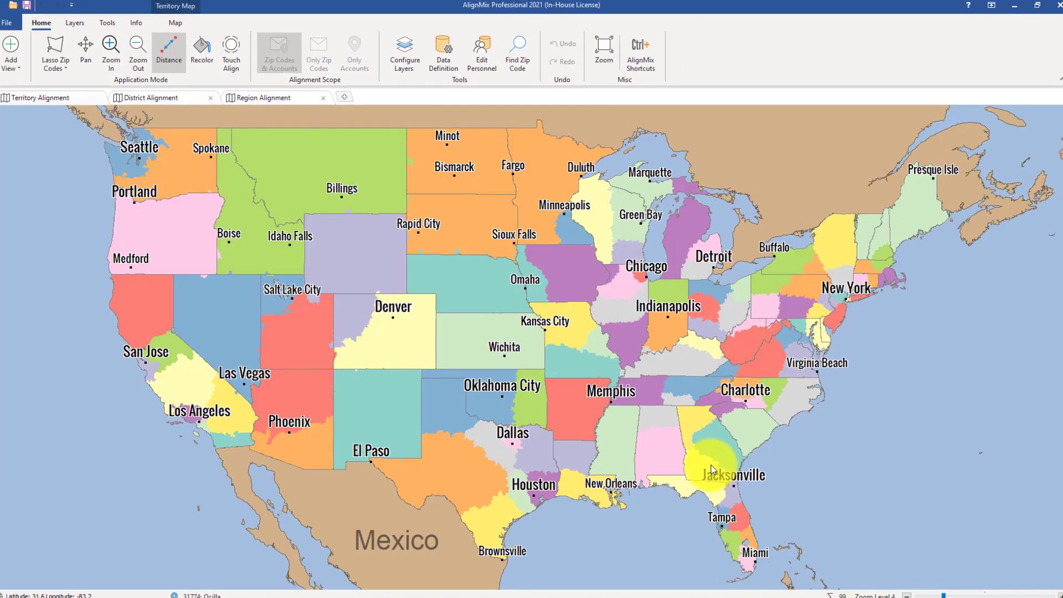
- Examine the sales rep markers and name labels on the territory map around territories 174 and 175 in eastern Texas
scroll(528, 496, up, 5)
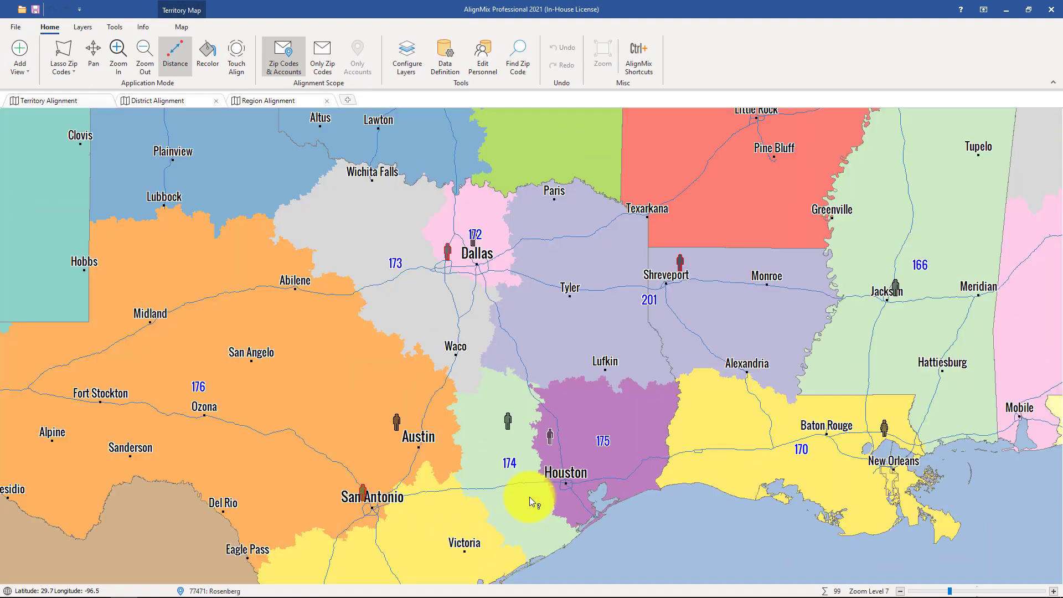
scroll(529, 496, up, 1)
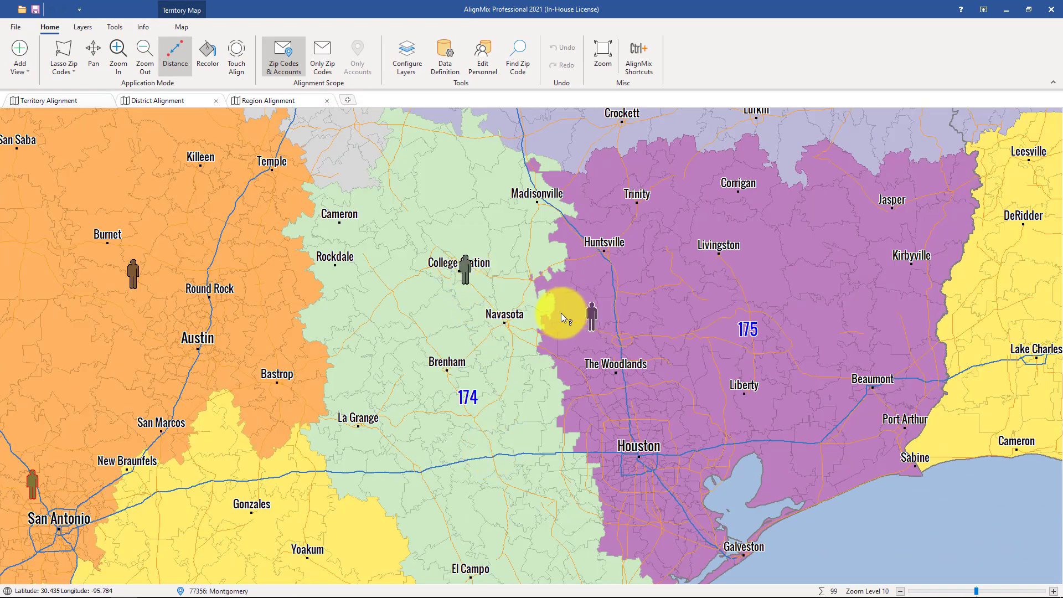
scroll(462, 290, up, 2)
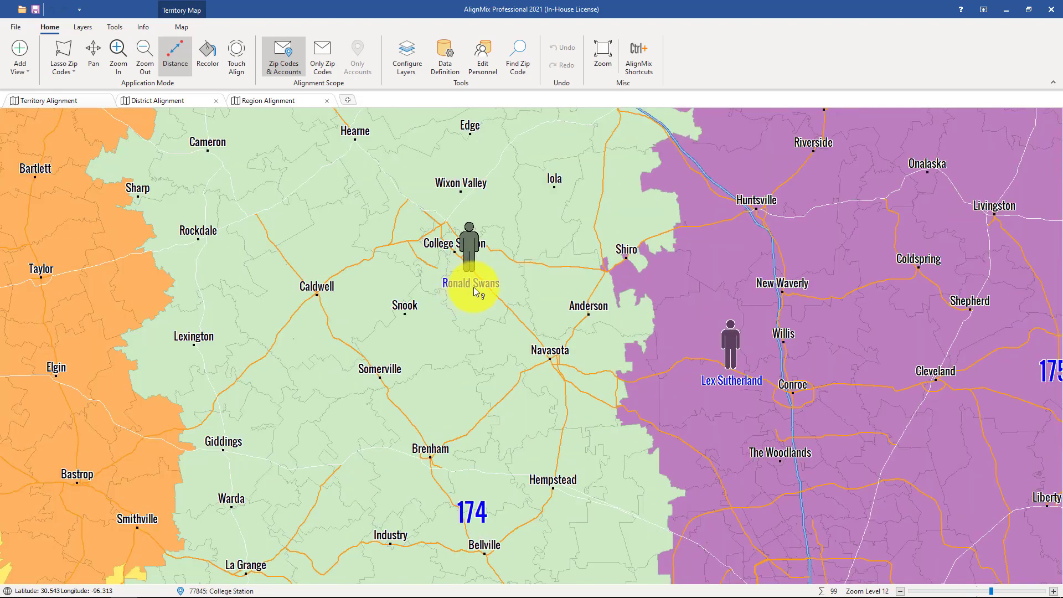
scroll(477, 286, up, 1)
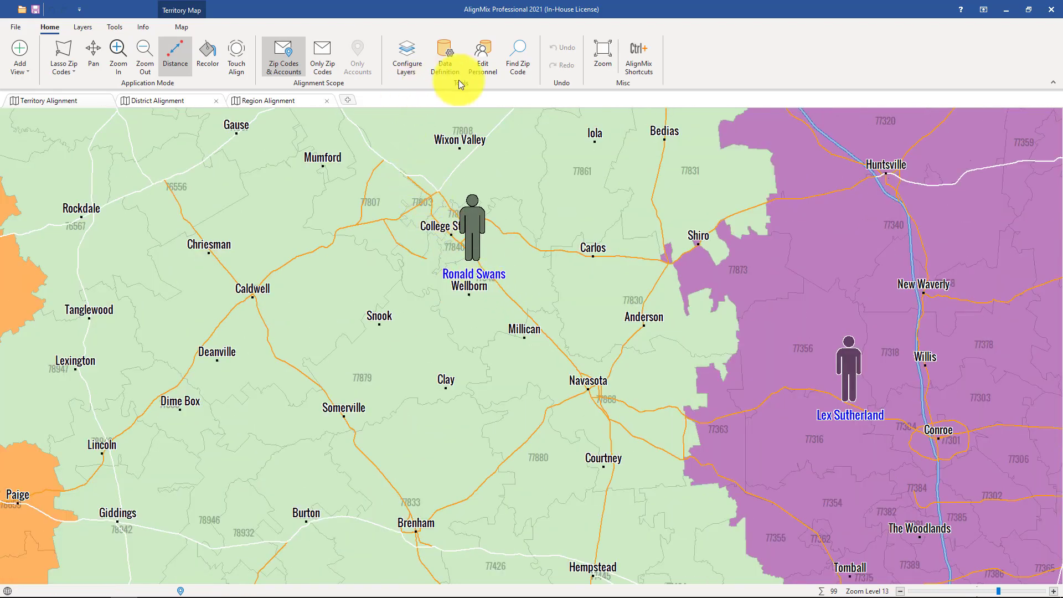
- Open the personnel editor and review the job title, role and assigned territory of the second and third people listed
click(487, 48)
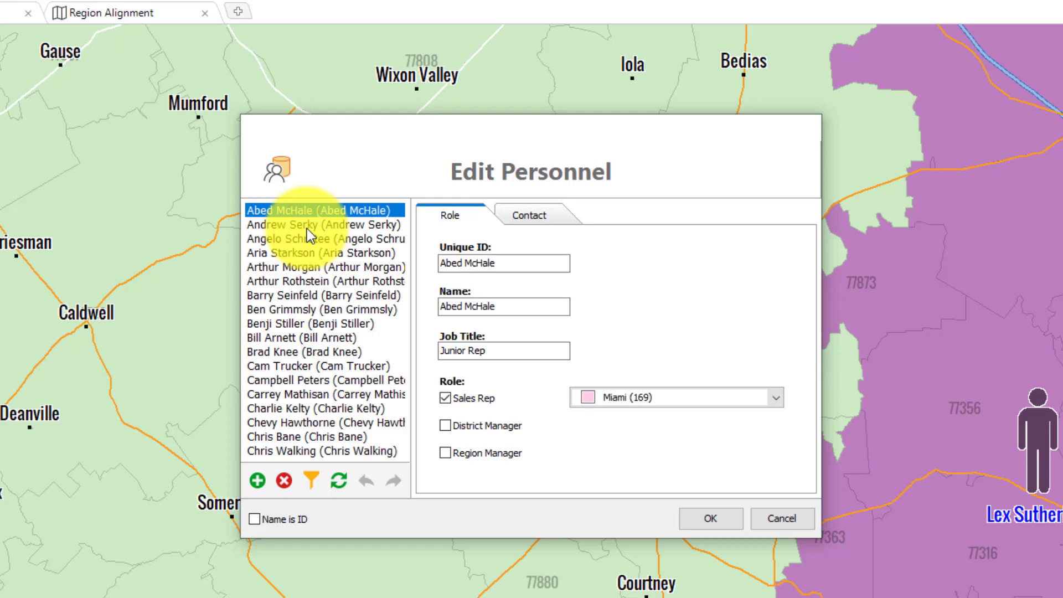
click(306, 227)
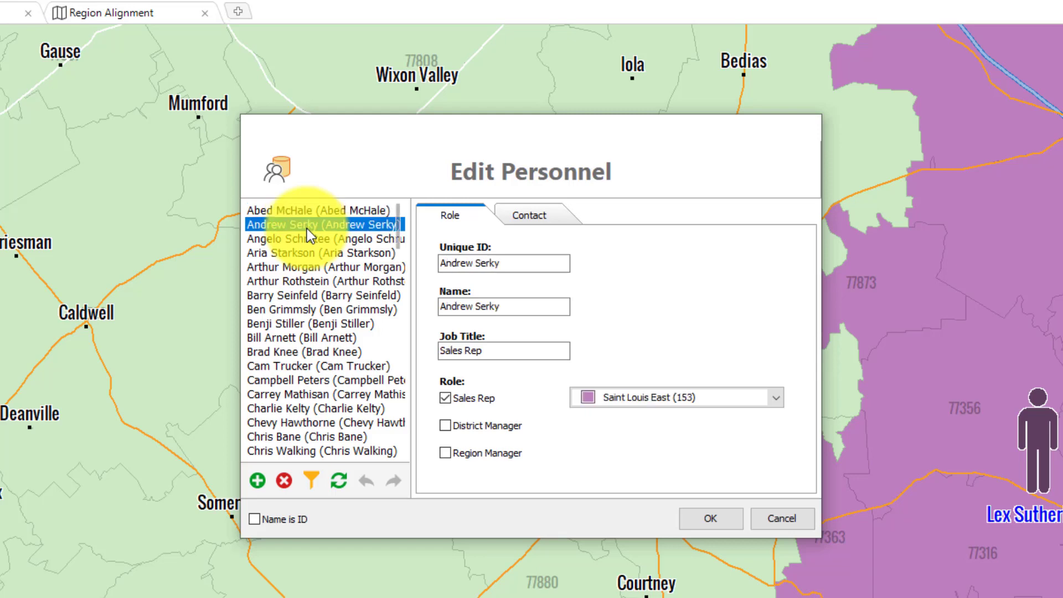
drag(514, 354, 426, 351)
click(503, 352)
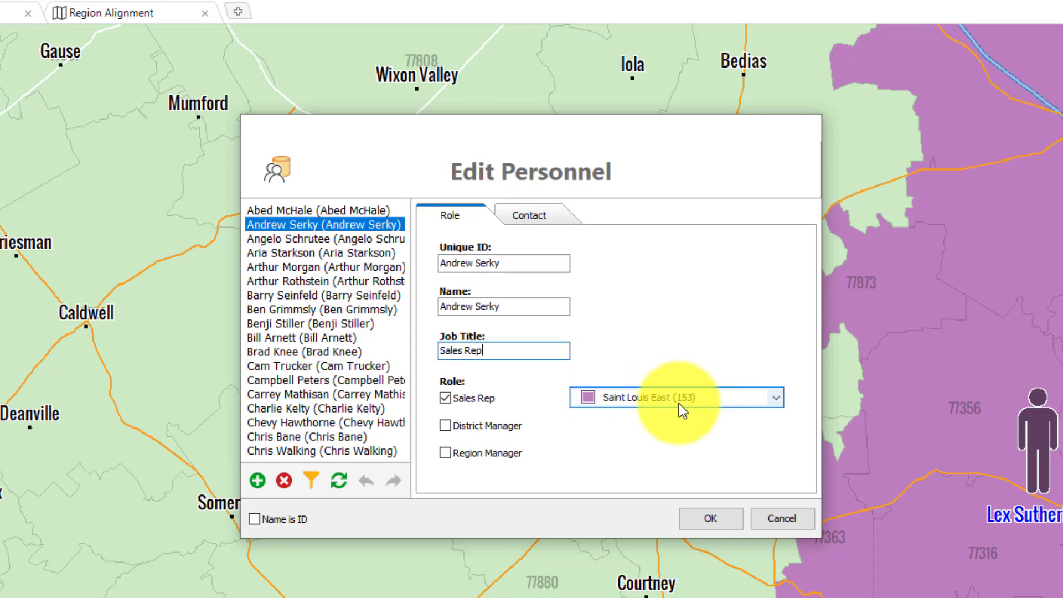
click(317, 238)
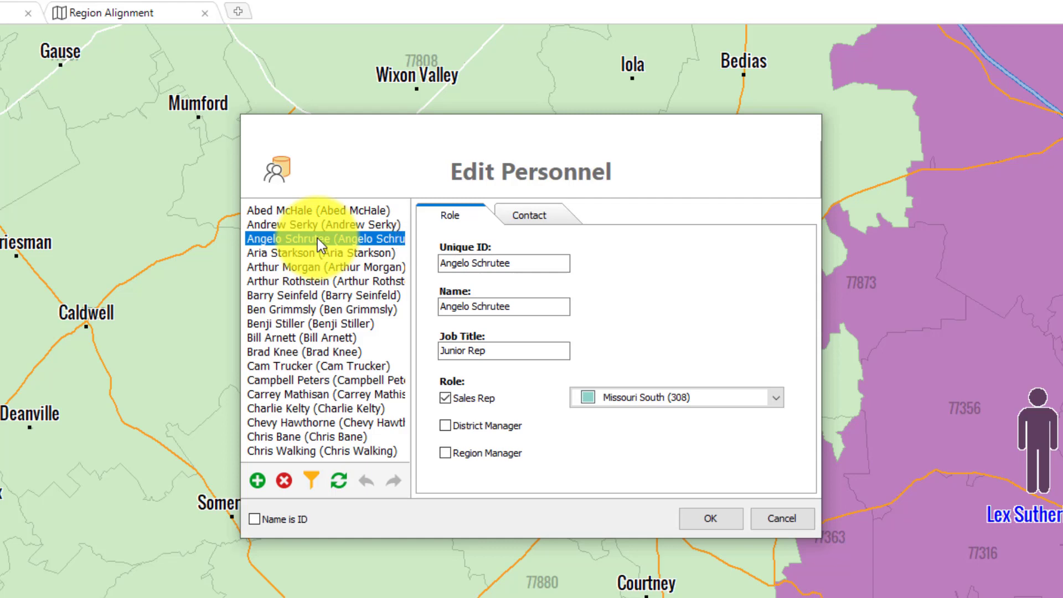
- Review further personnel records down to the Great Lakes district manager, comparing roles and assignments, and close the editor without saving
key(Down)
key(Down)
key(Up)
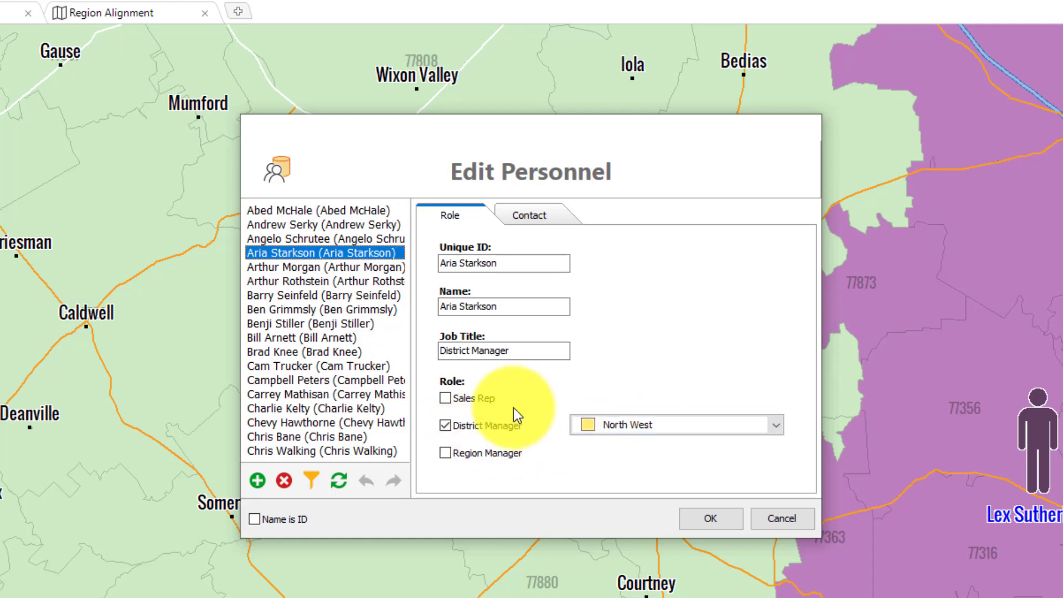
key(Down)
key(Down)
key(Down)
key(Down)
key(Down)
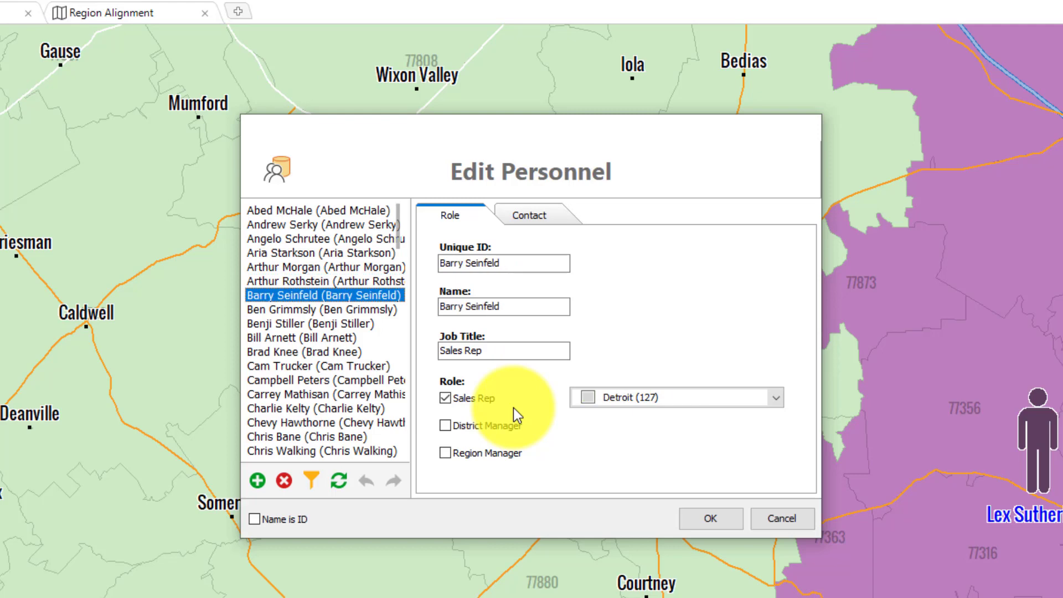
key(Down)
key(Down)
key(Down)
key(Down)
key(Up)
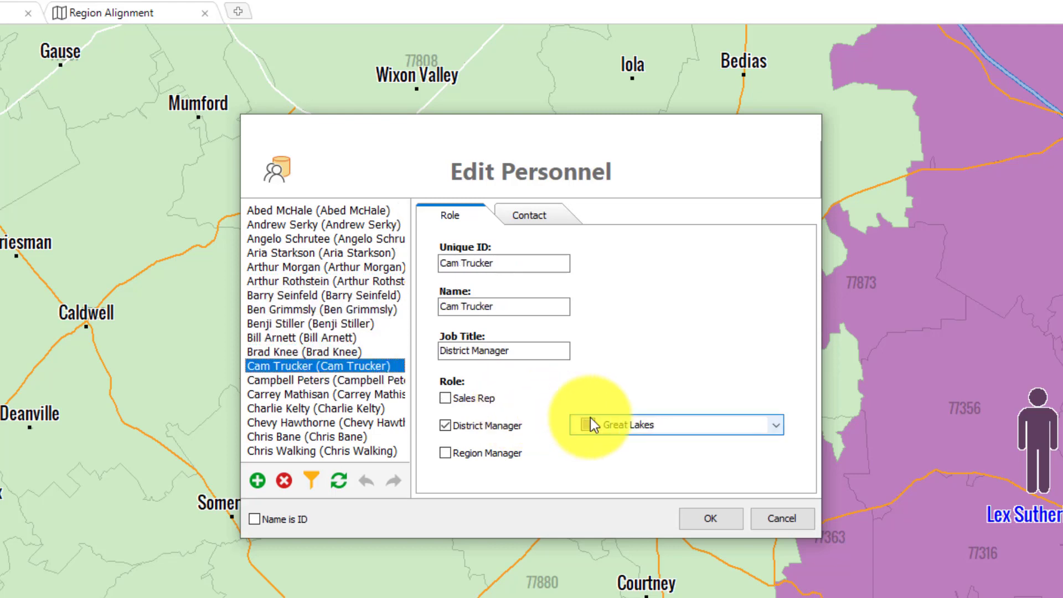
click(781, 518)
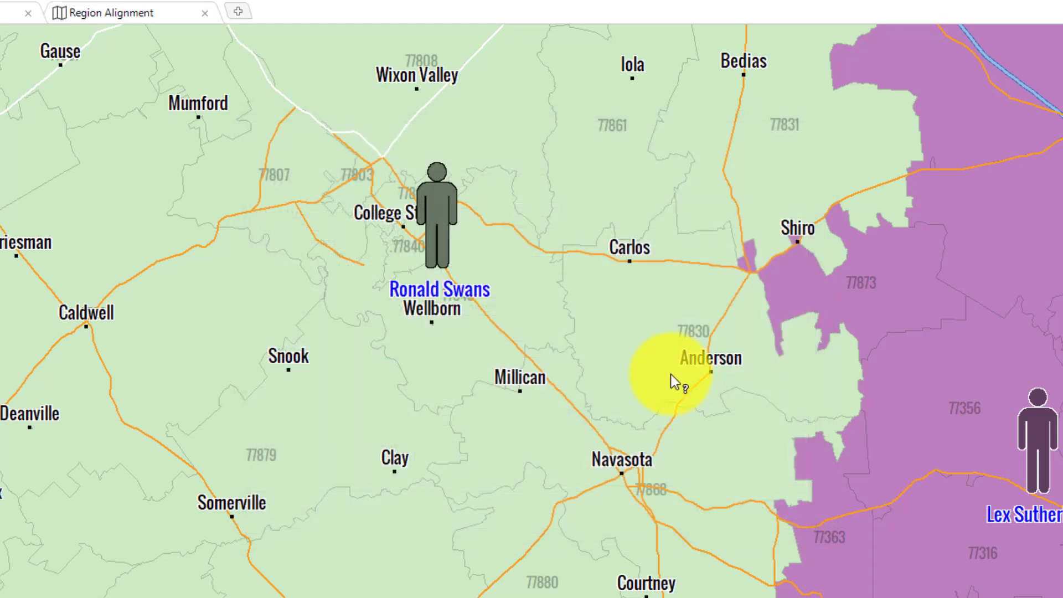
- On the District Alignment map, check the district manager and region assigned in the East Central district's properties, and close them without changes
scroll(643, 356, down, 4)
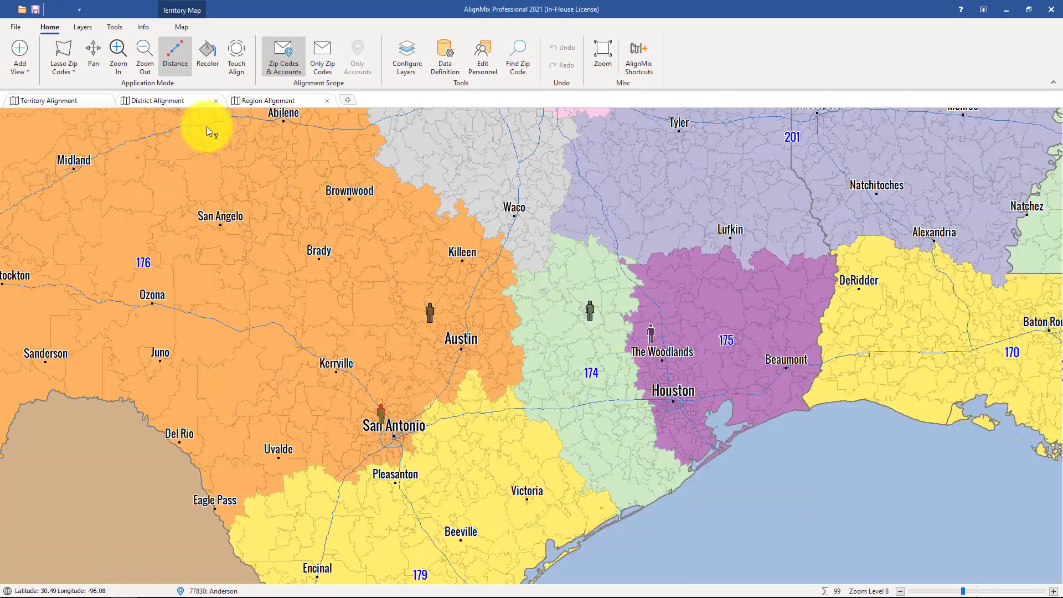
click(163, 100)
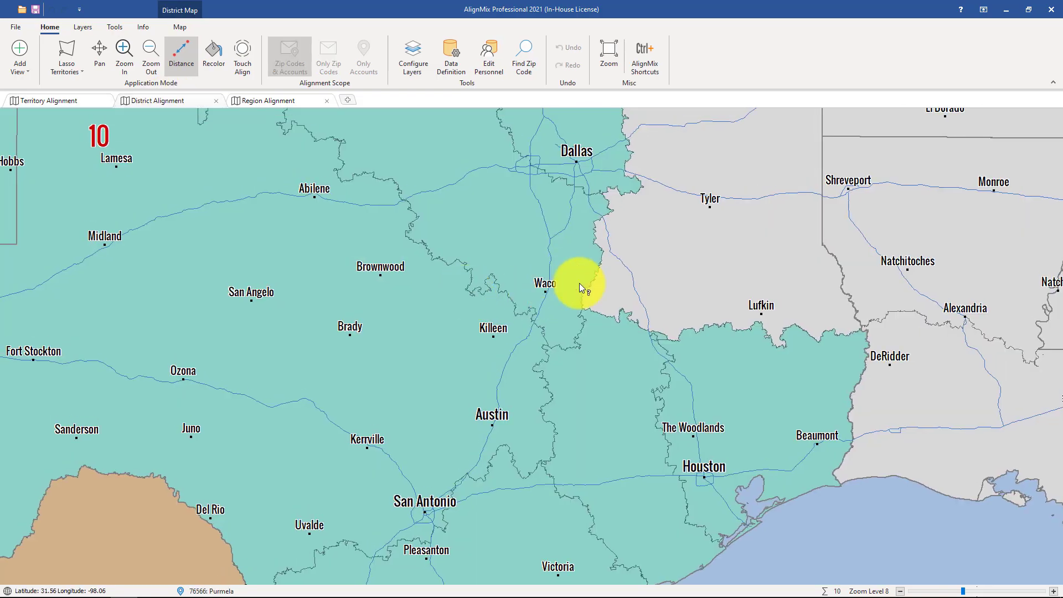
drag(782, 245, 273, 532)
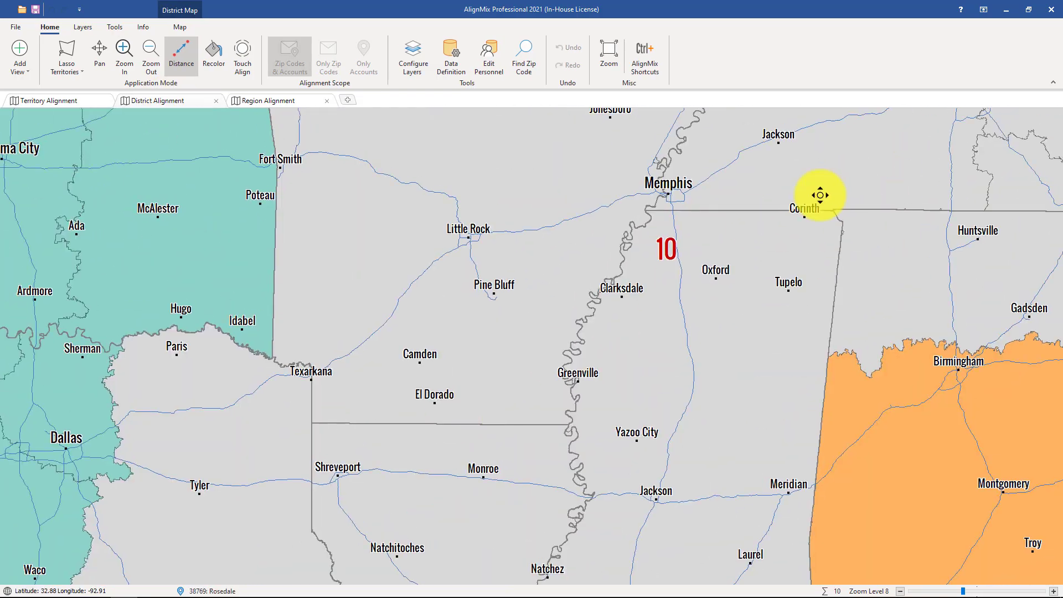
drag(894, 176, 356, 336)
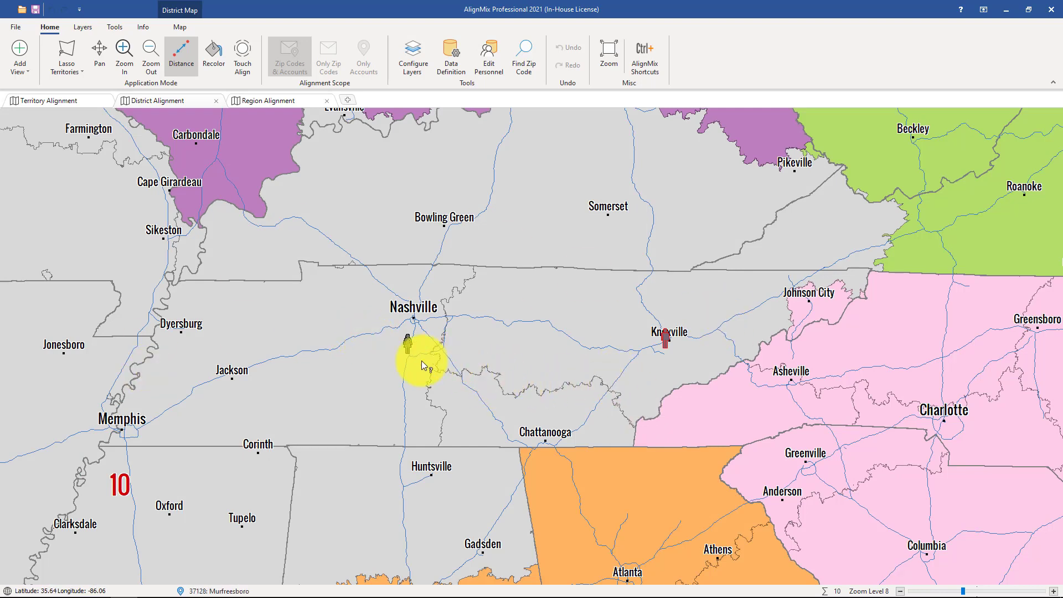
right_click(347, 356)
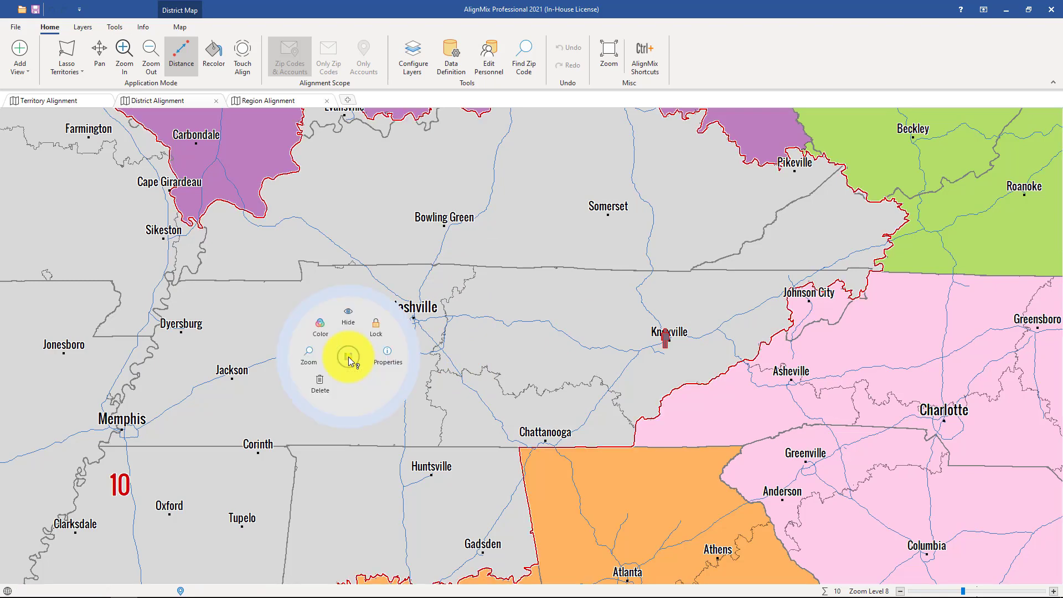
click(379, 352)
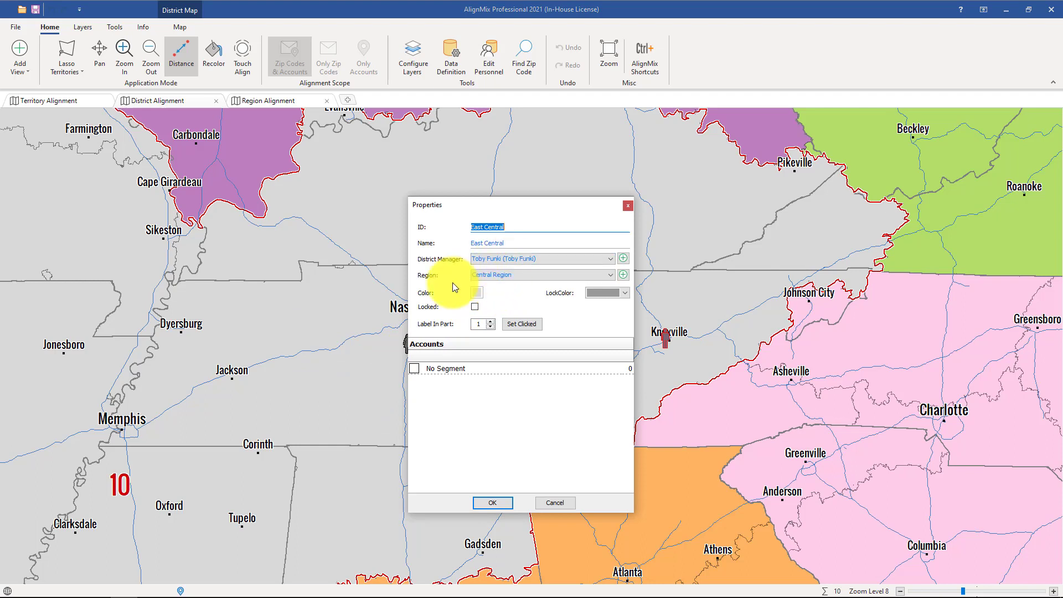
click(546, 502)
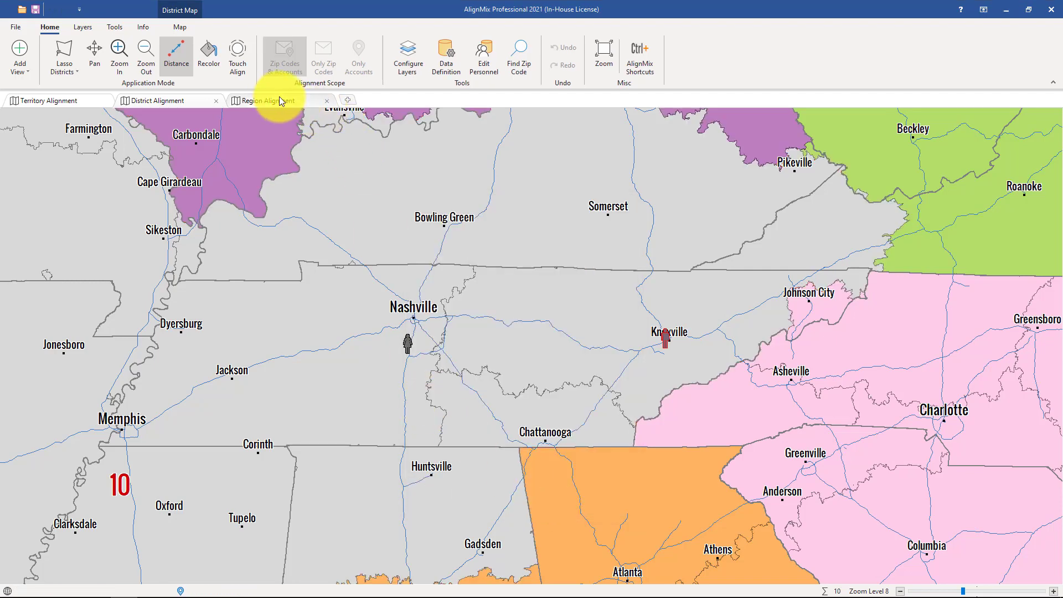
- On the Region Alignment map, locate the region manager's marker in the Central Region near Shreveport
click(279, 100)
scroll(373, 277, down, 1)
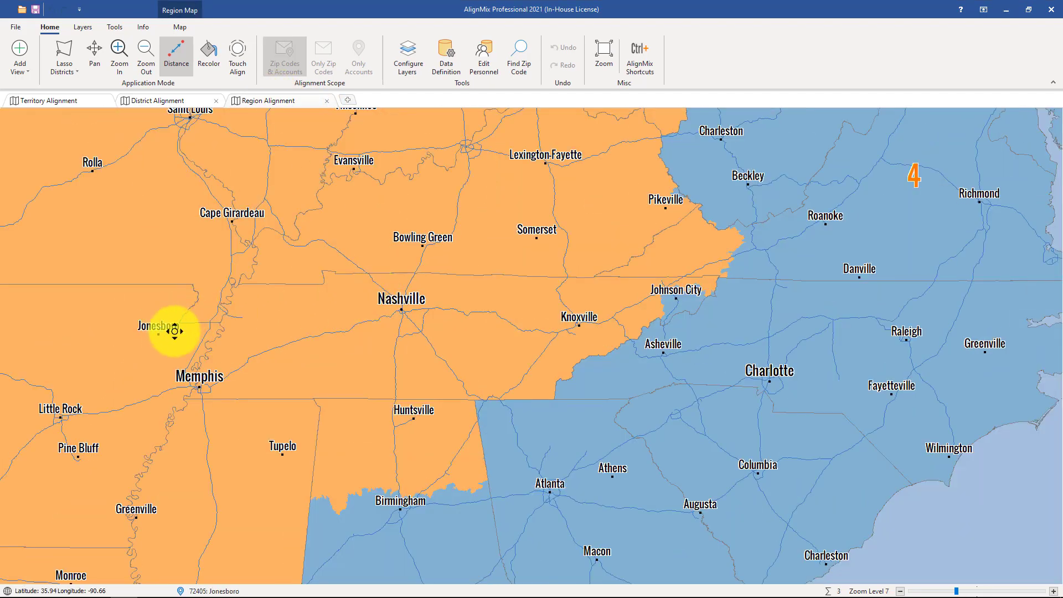
drag(175, 331, 730, 181)
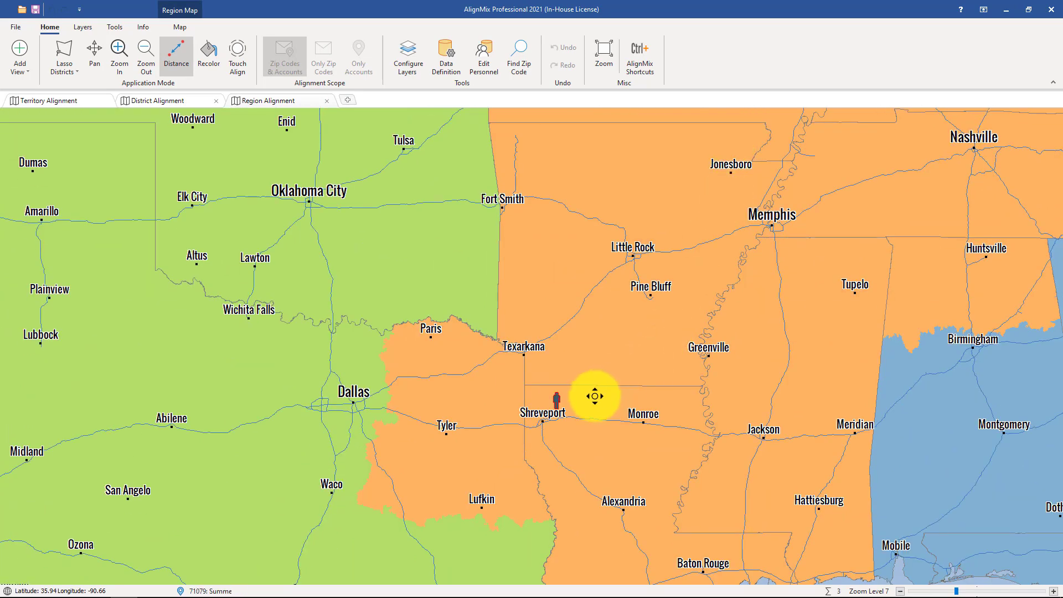